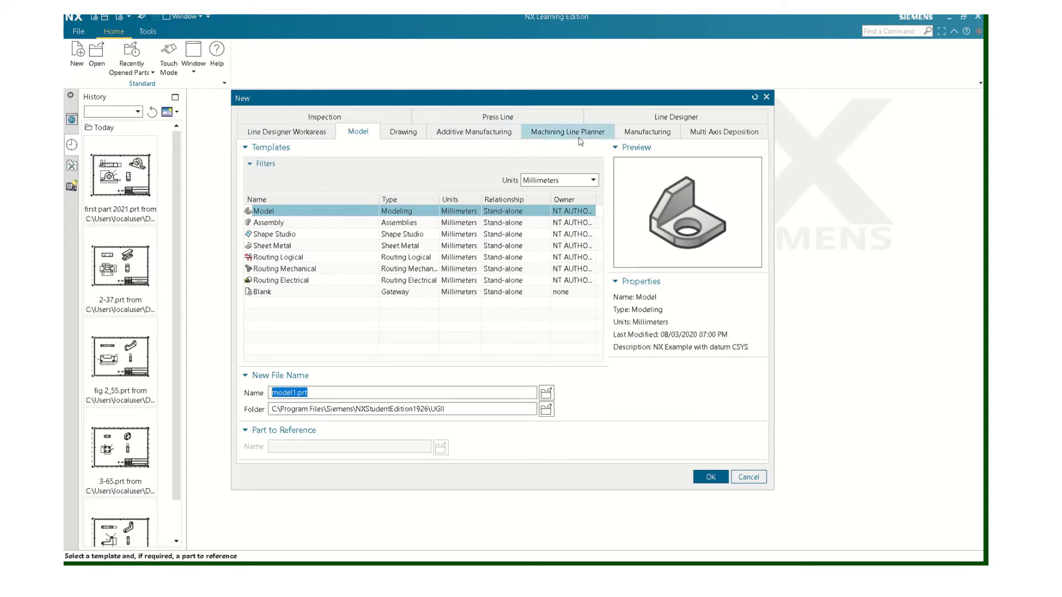
# Create a new part from the Model template with its units set to millimeters
pyautogui.click(400, 133)
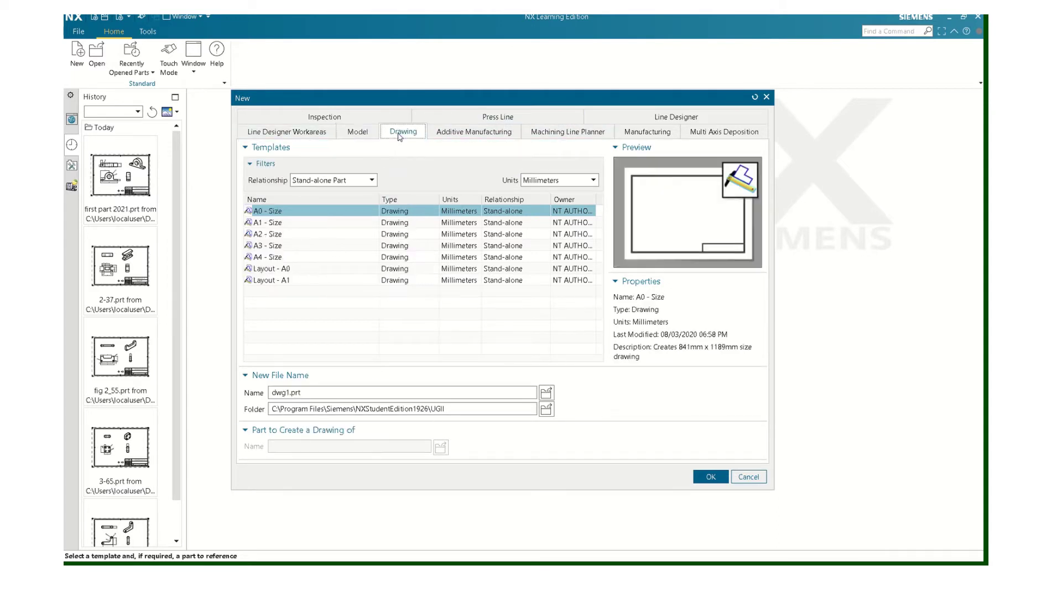
pyautogui.click(356, 134)
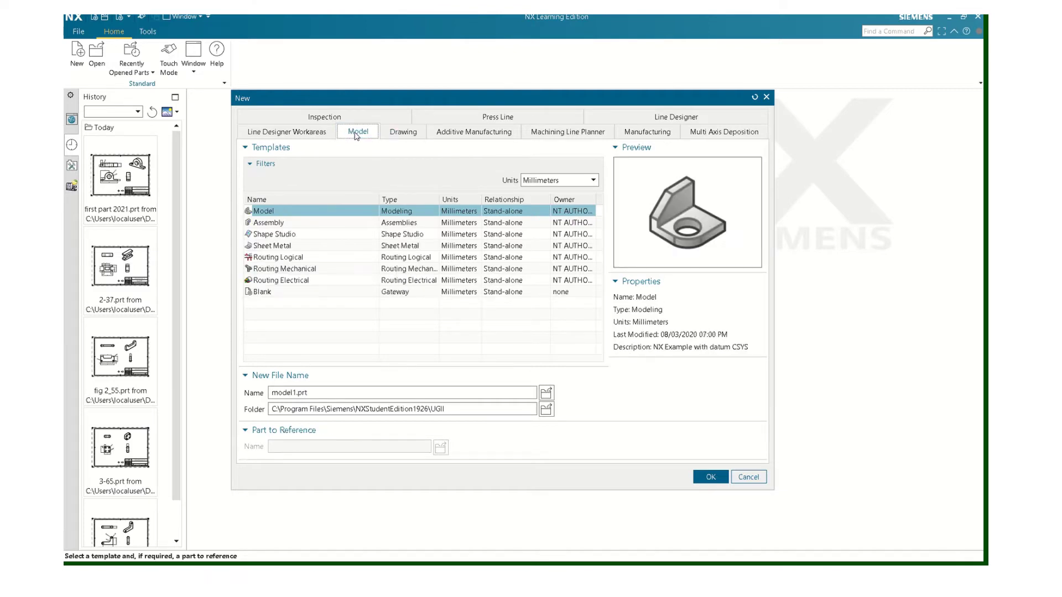
pyautogui.click(597, 182)
pyautogui.click(556, 203)
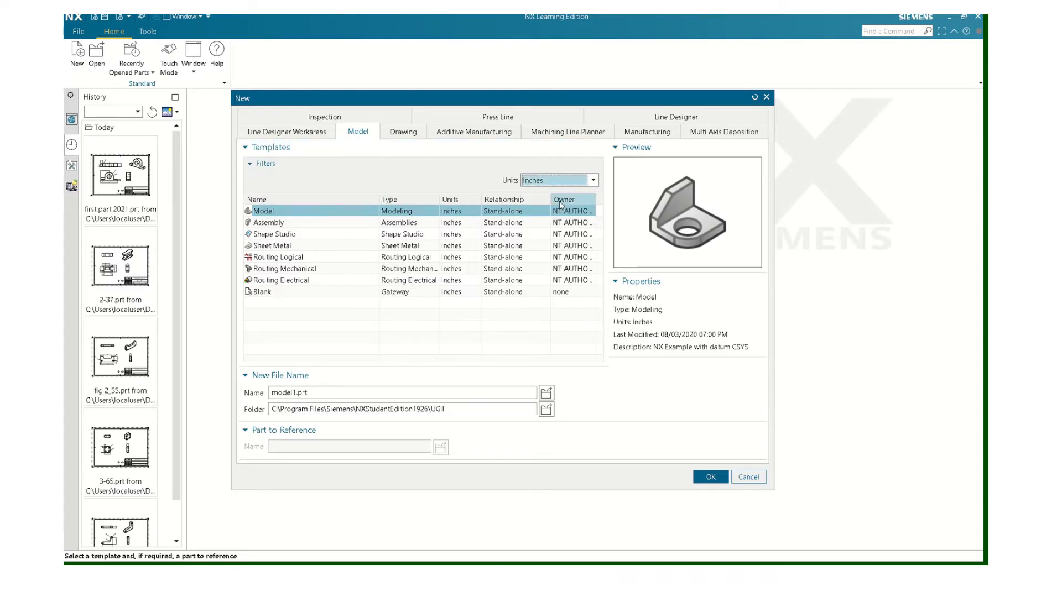
pyautogui.click(593, 182)
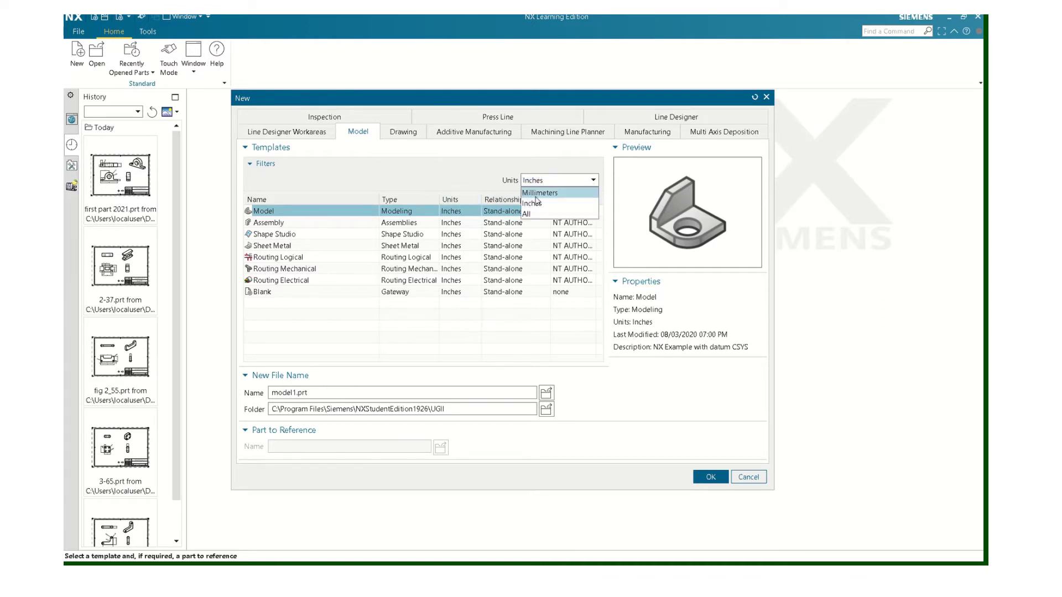
pyautogui.click(551, 191)
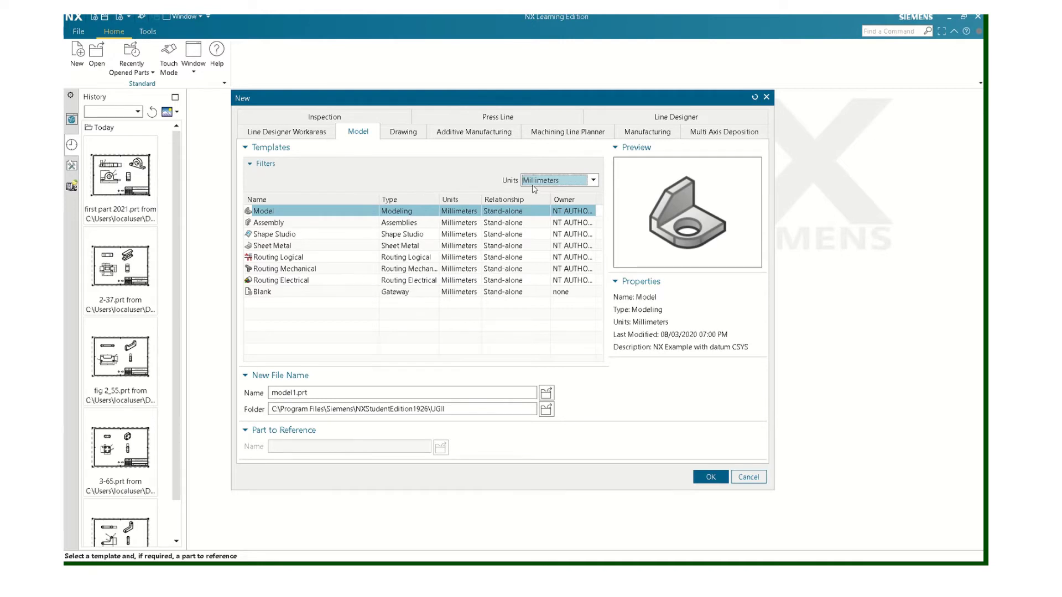
pyautogui.click(712, 477)
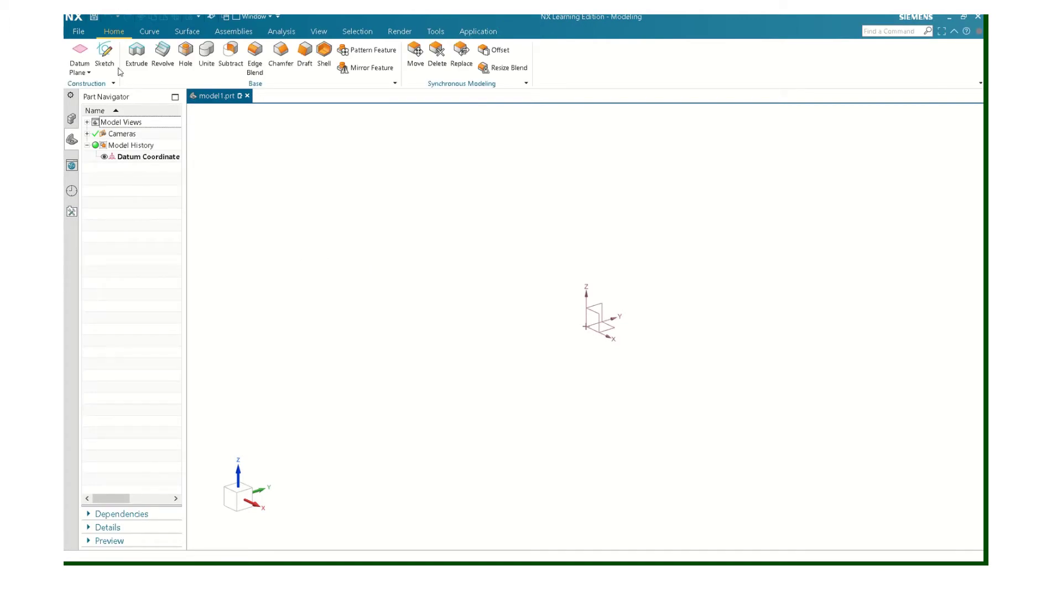
# Look through the modeling, curve and surface commands, and try minimizing and restoring the command ribbon
pyautogui.click(157, 35)
pyautogui.click(186, 32)
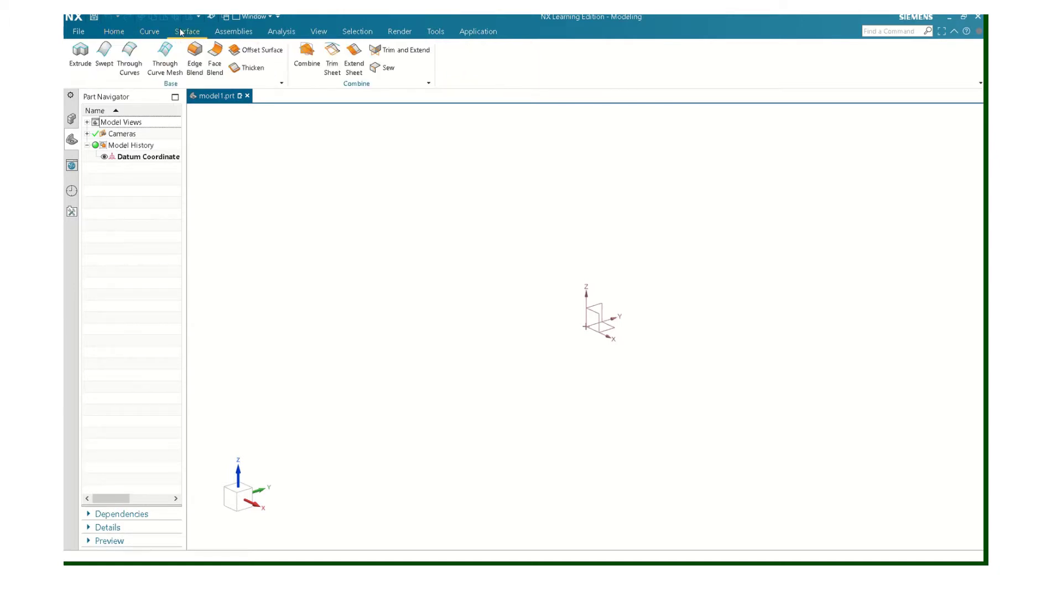
pyautogui.click(114, 31)
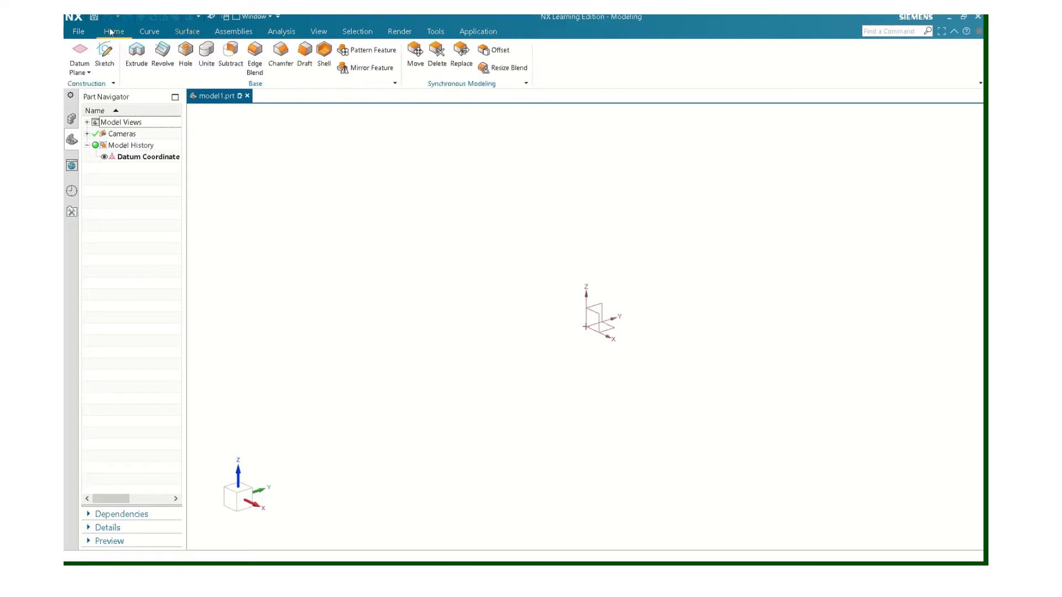
pyautogui.click(954, 32)
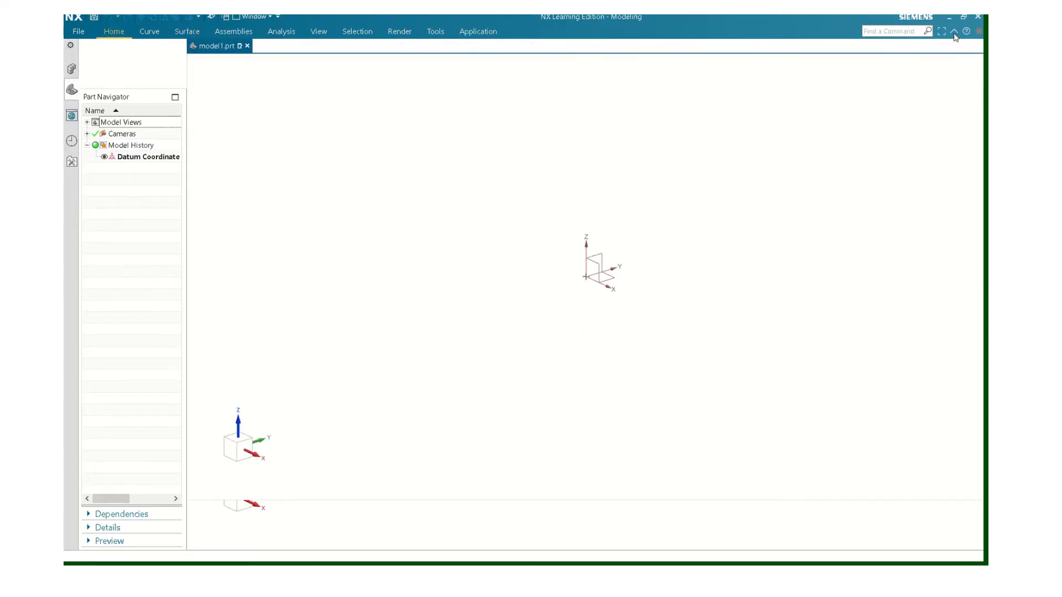
pyautogui.click(114, 32)
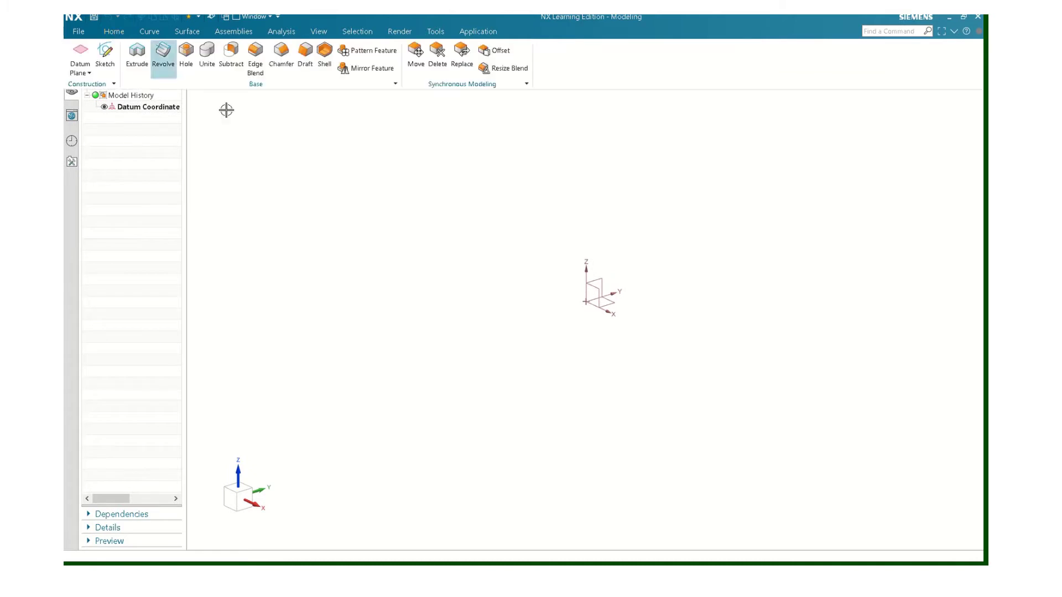
pyautogui.click(624, 107)
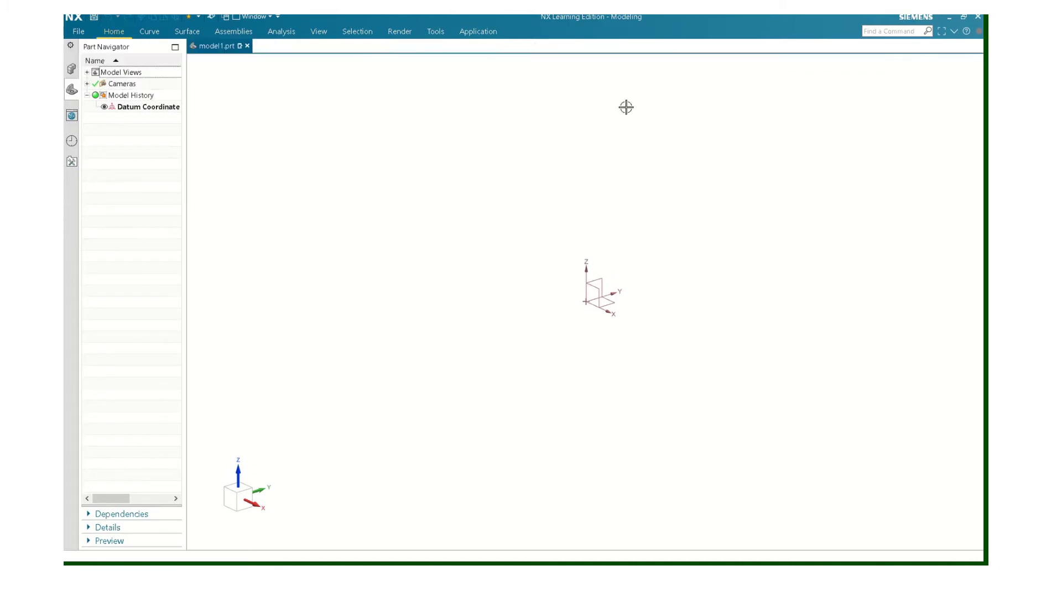
pyautogui.click(957, 30)
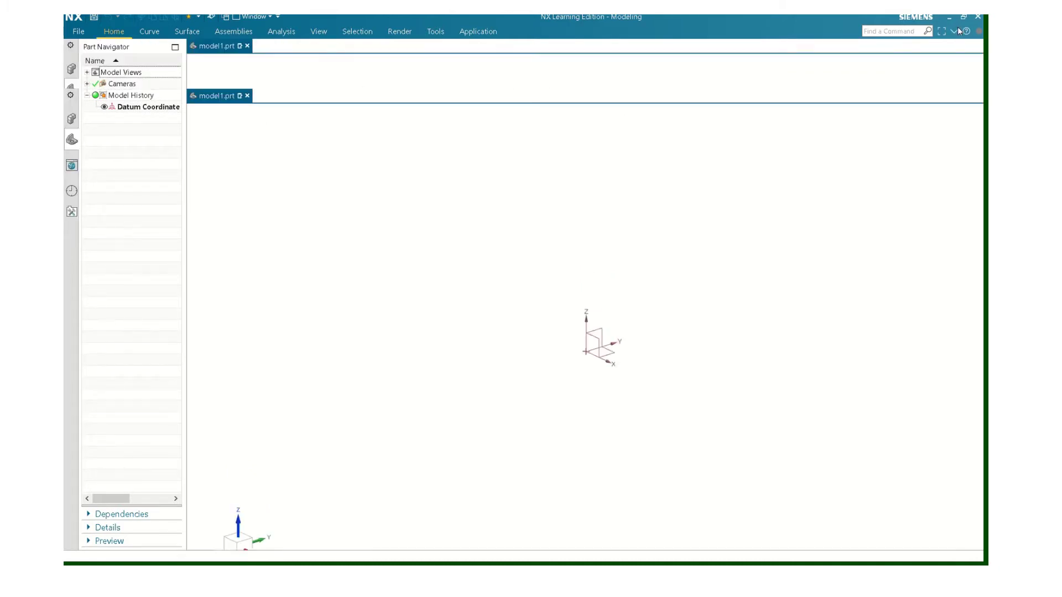
pyautogui.click(153, 32)
pyautogui.click(122, 37)
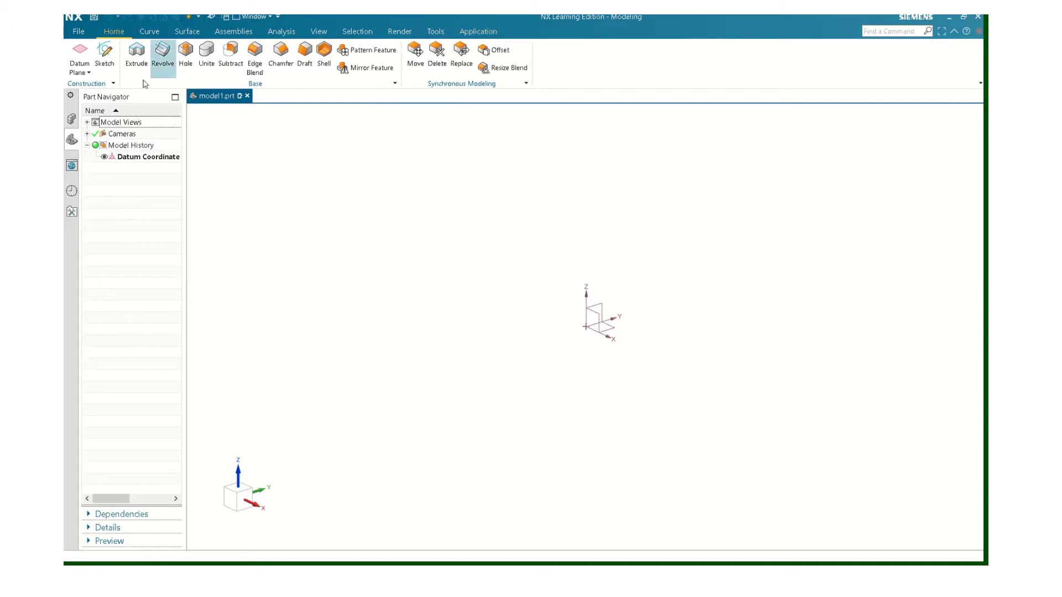
# Examine the available applications while staying in Modeling, and inspect the part's assembly structure and model history
pyautogui.moveTo(475, 28)
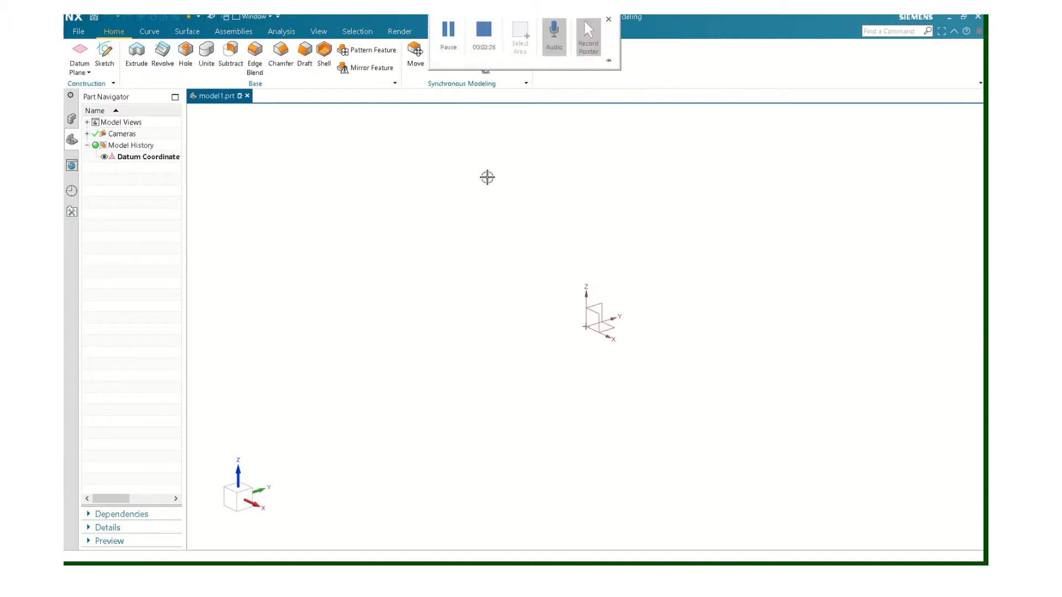
pyautogui.click(486, 31)
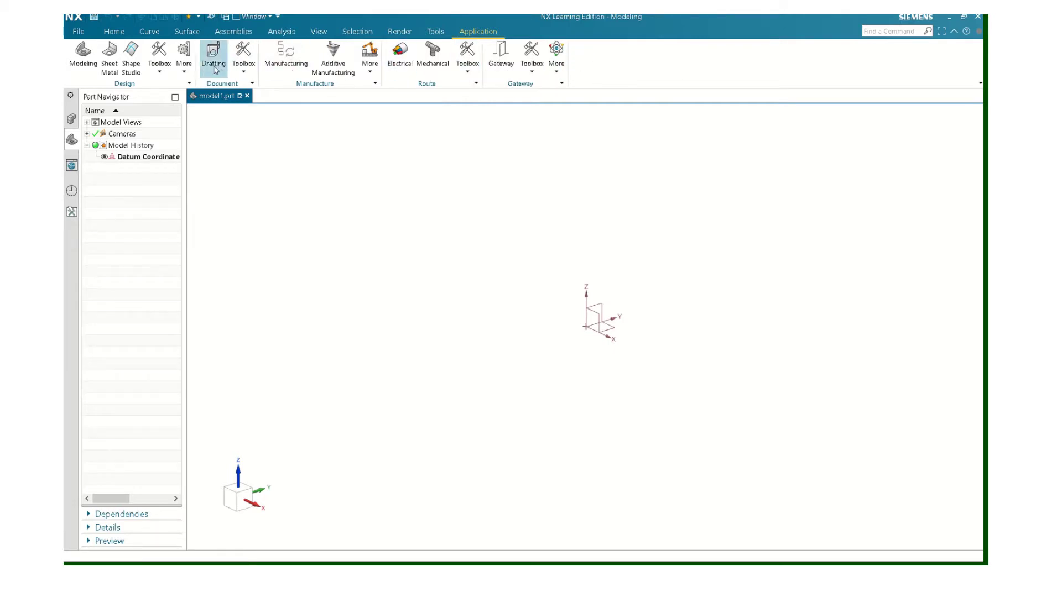
pyautogui.click(75, 55)
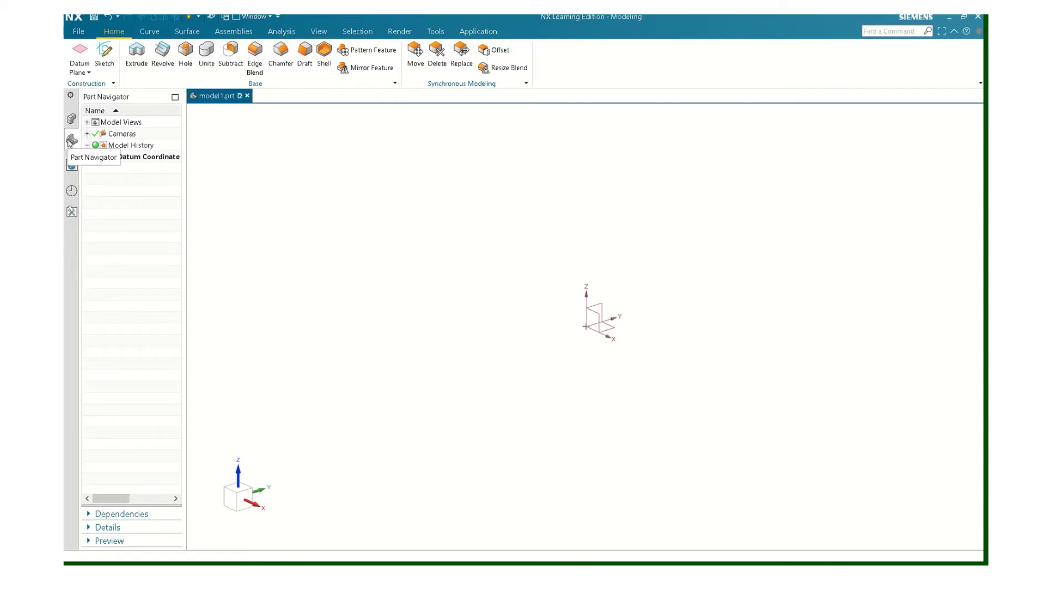
pyautogui.click(72, 120)
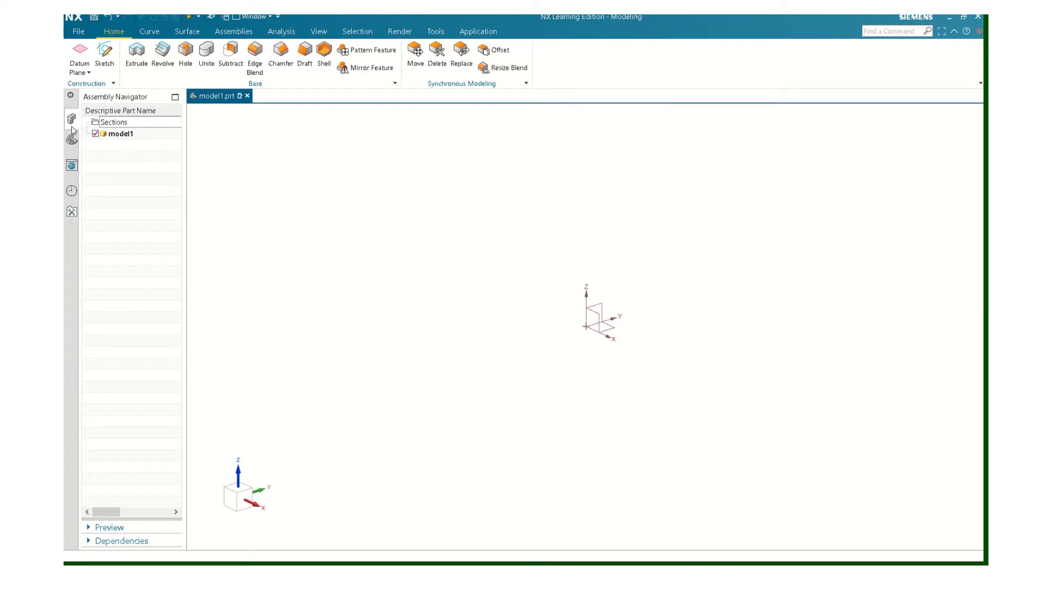
pyautogui.click(71, 141)
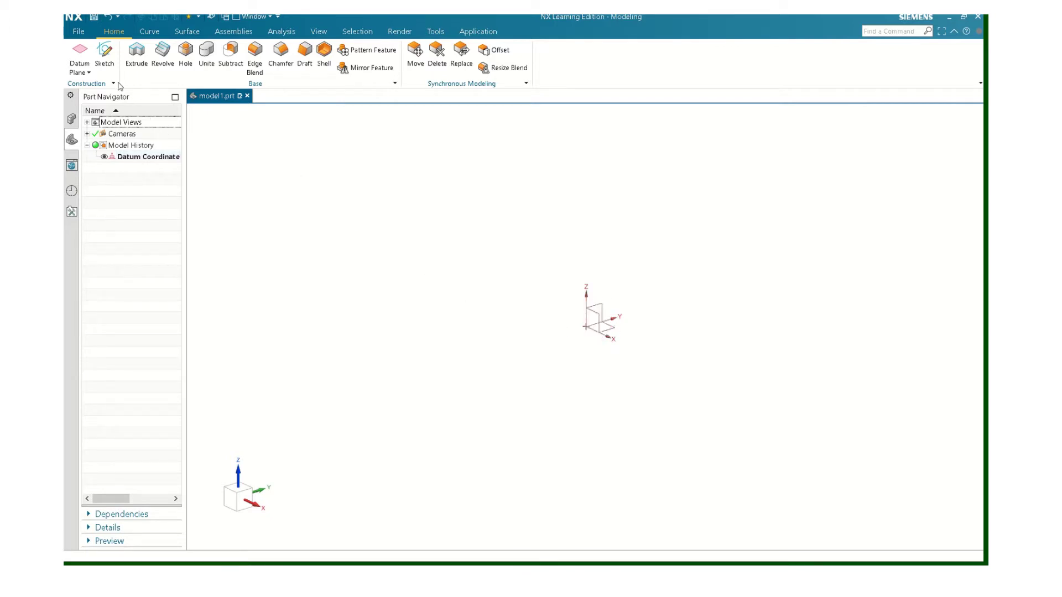
# Start a sketch on the YZ plane of the datum coordinate system
pyautogui.click(105, 51)
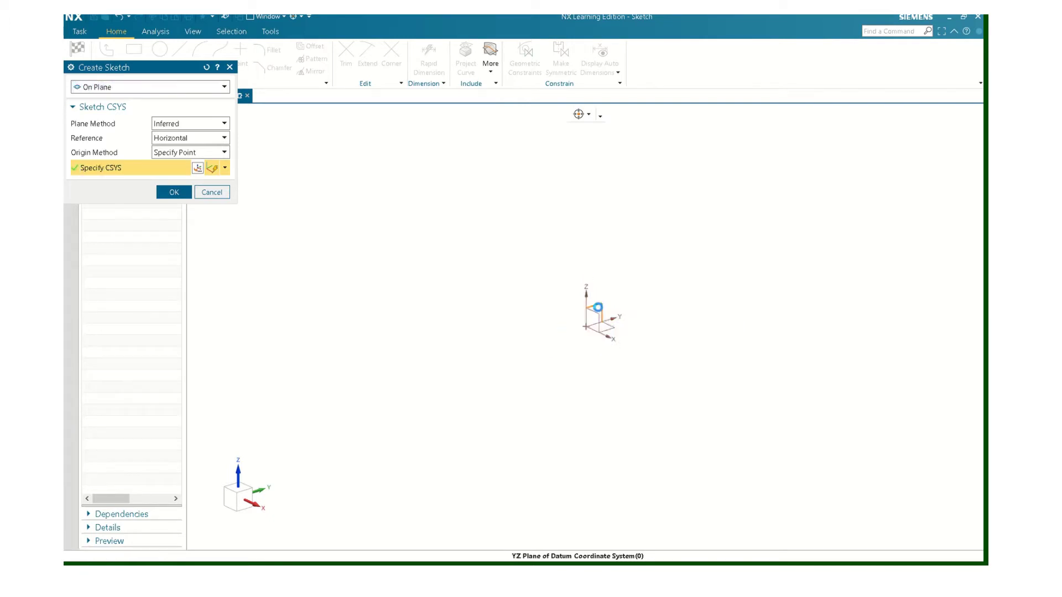
pyautogui.click(597, 308)
pyautogui.click(176, 194)
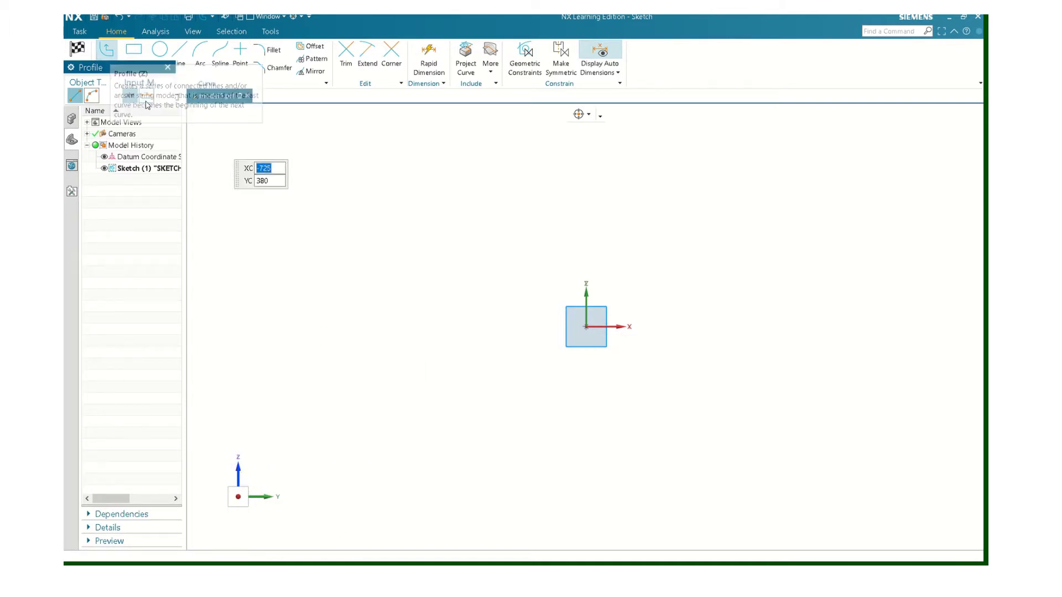
# Draw a profile from the sketch origin with an 80 mm horizontal line followed by a 60 mm vertical line upward
pyautogui.moveTo(219, 116); pyautogui.dragTo(238, 113)
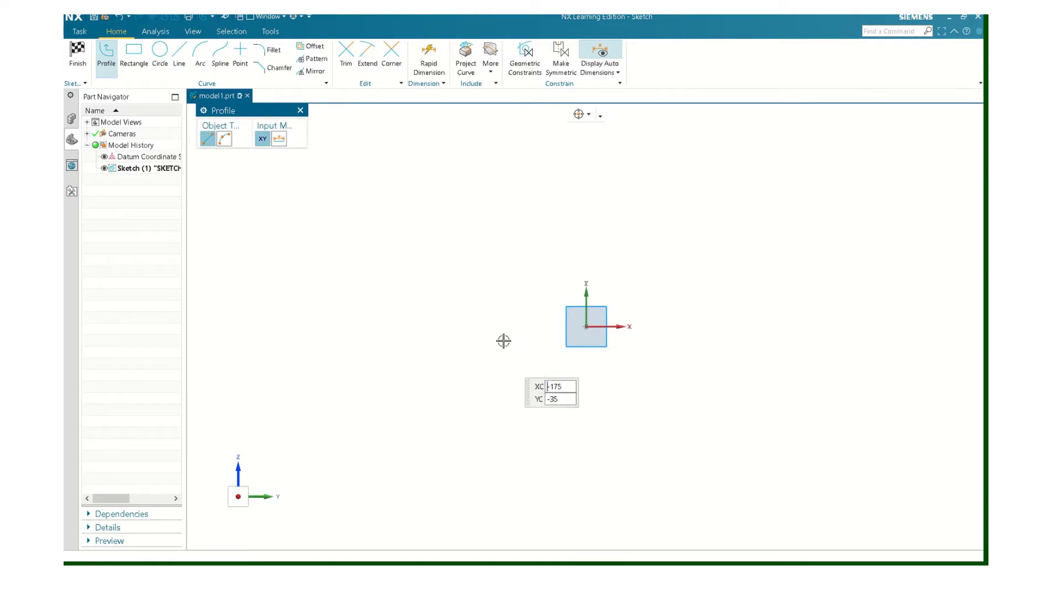
pyautogui.click(586, 327)
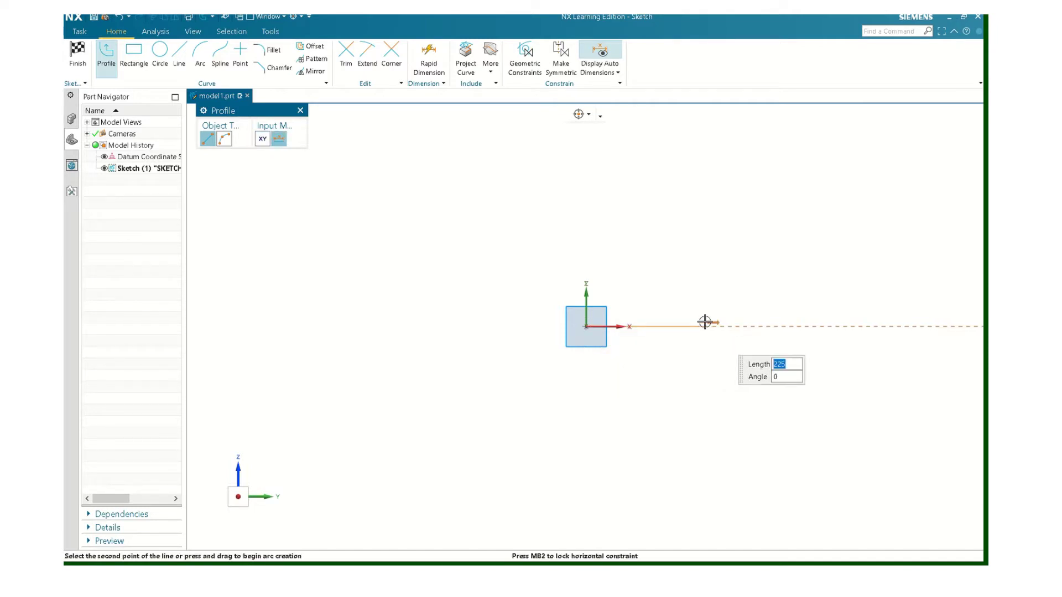
pyautogui.write('80')
pyautogui.press('Tab')
pyautogui.press('Return')
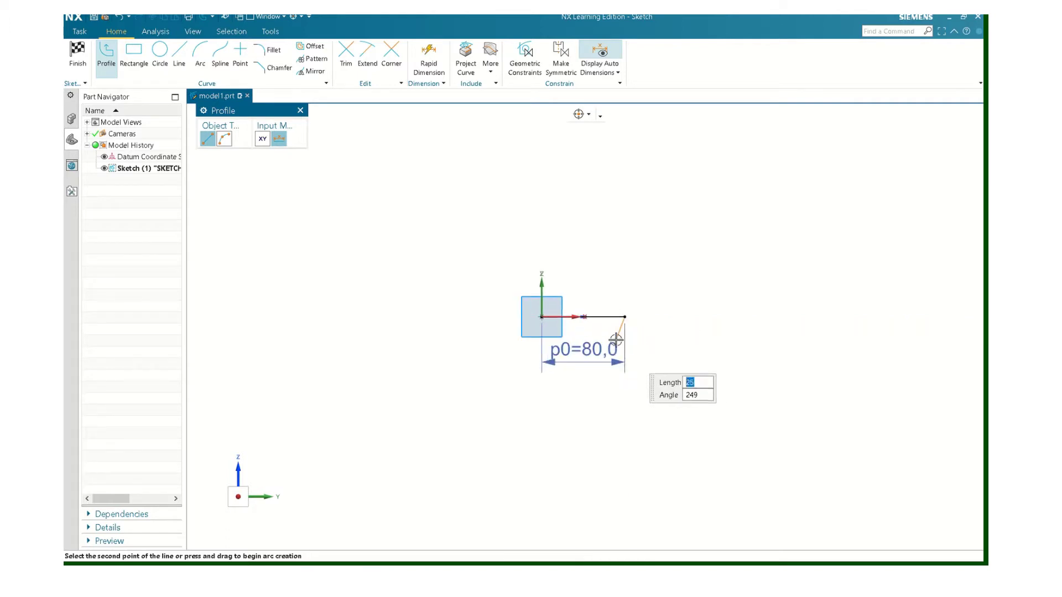
pyautogui.scroll(3, 606, 325)
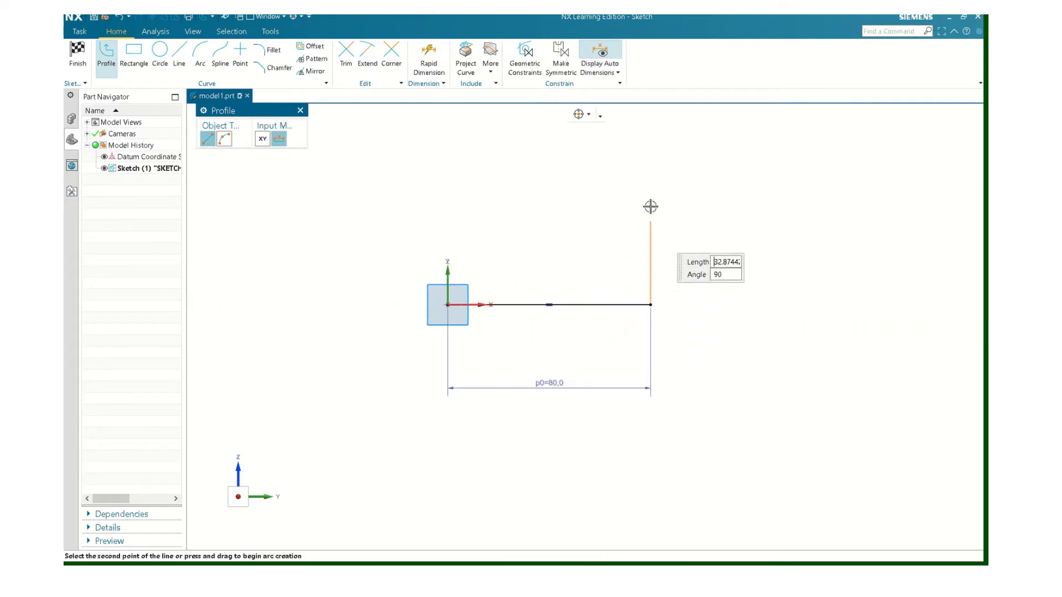
pyautogui.write('6')
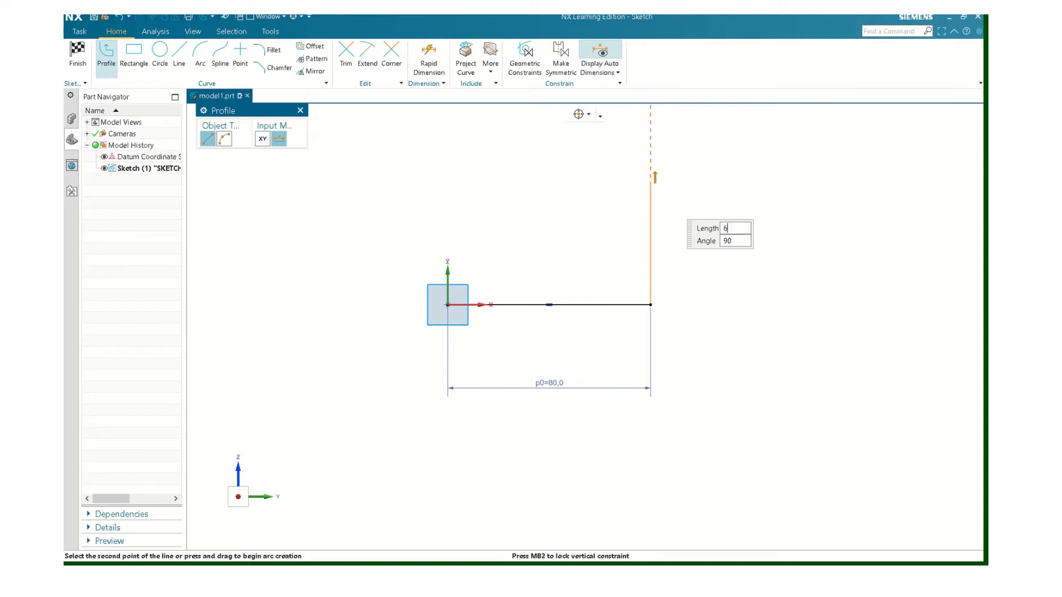
pyautogui.write('0')
pyautogui.press('Return')
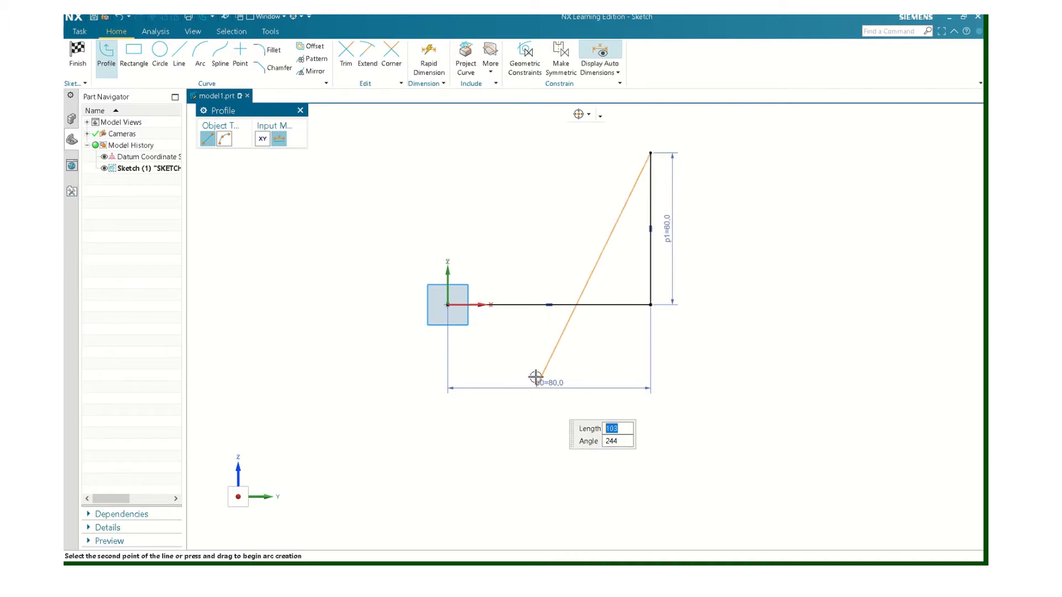
# Close the profile into a rectangle with an upper horizontal line and a vertical line back to the origin, and end the Profile command
pyautogui.click(448, 150)
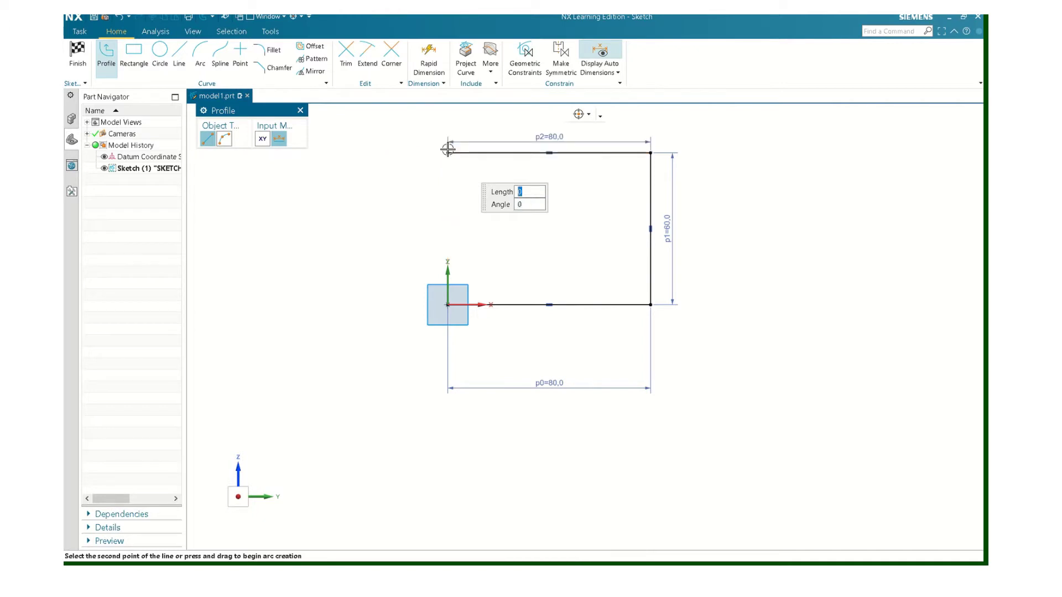
pyautogui.click(448, 305)
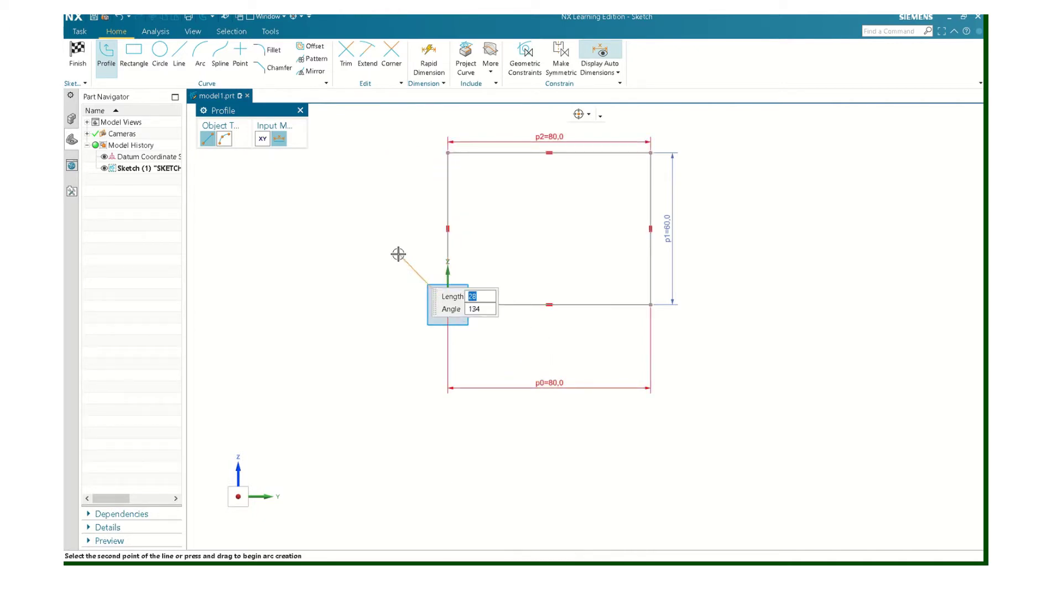
pyautogui.press('Escape')
pyautogui.press('Escape')
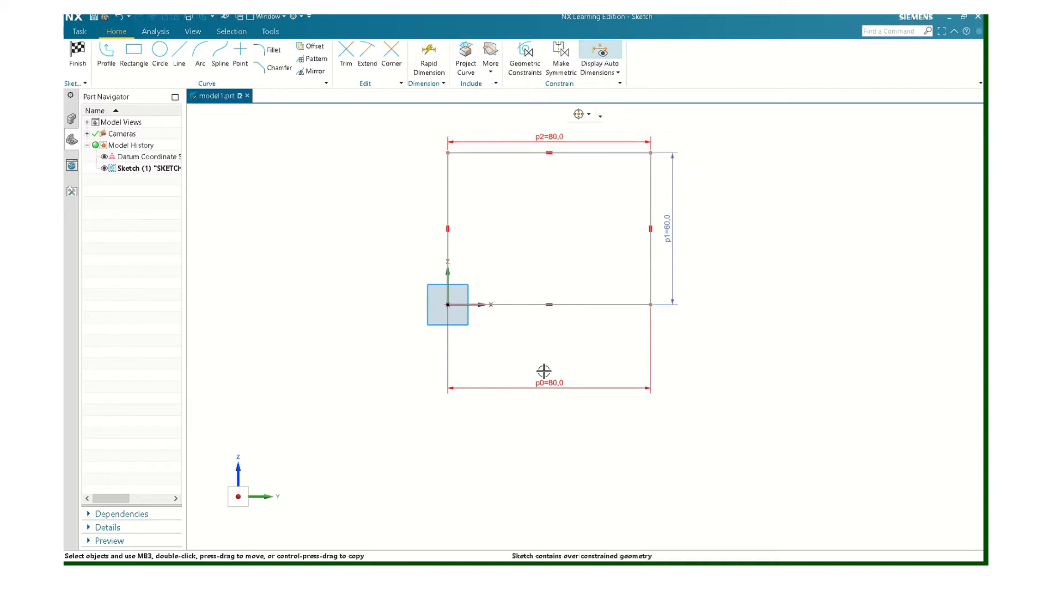
# Move the lower width dimension closer to the rectangle and delete the redundant dimension above its upper edge
pyautogui.moveTo(549, 381); pyautogui.dragTo(550, 331)
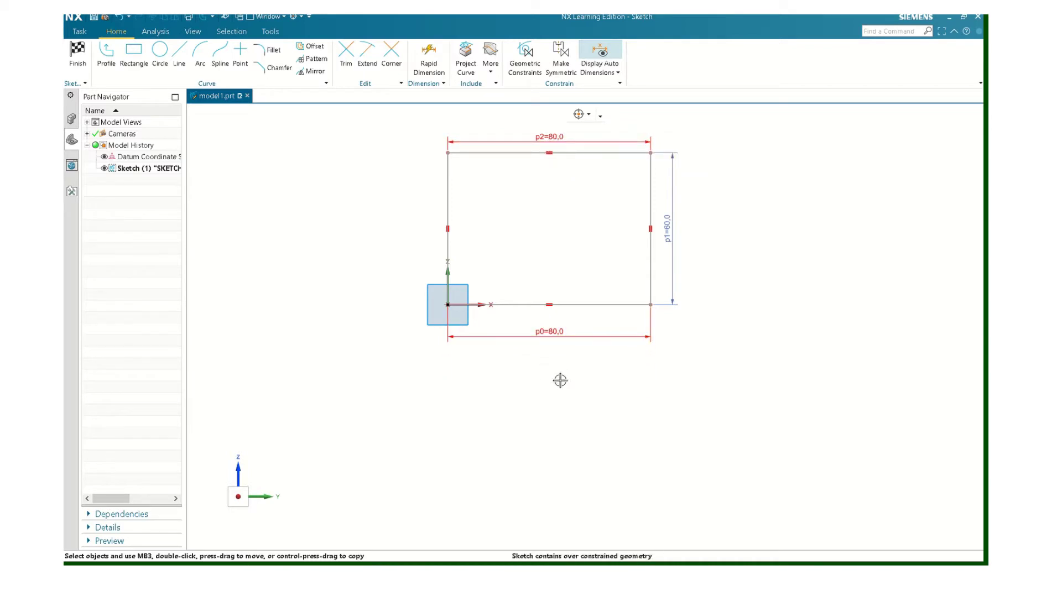
pyautogui.click(552, 136)
pyautogui.press('Delete')
pyautogui.click(523, 315)
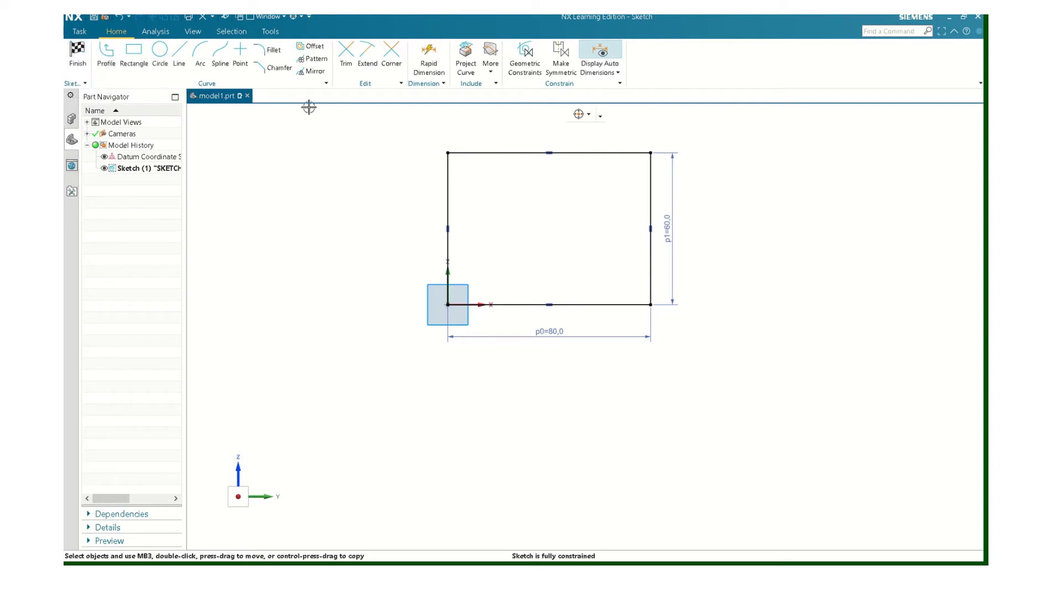
# Draw a circle with a 25 mm diameter at the centre of the rectangle, aligned with its edge midpoints
pyautogui.click(160, 52)
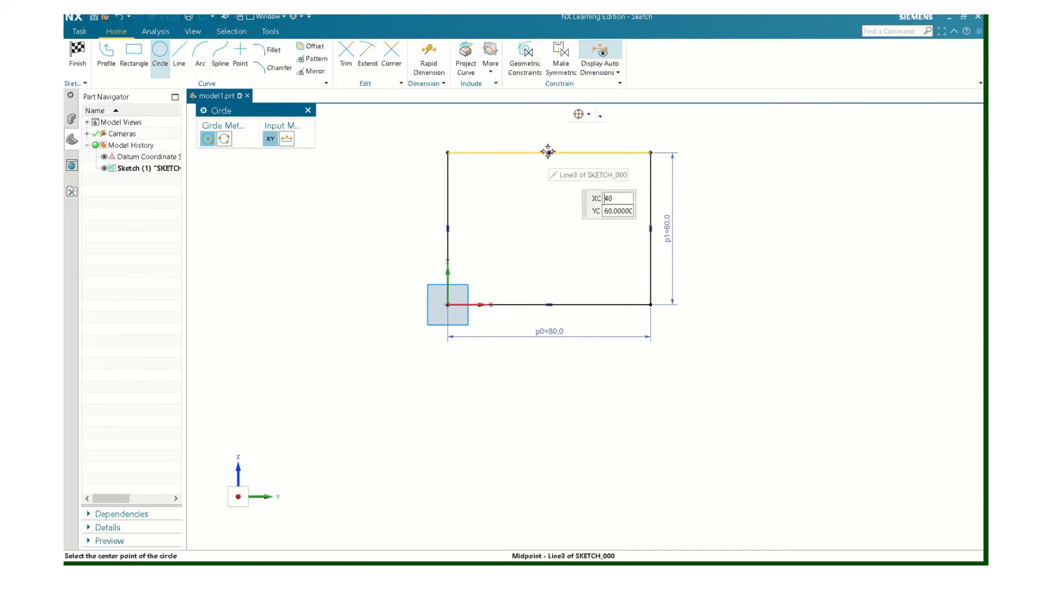
pyautogui.click(549, 229)
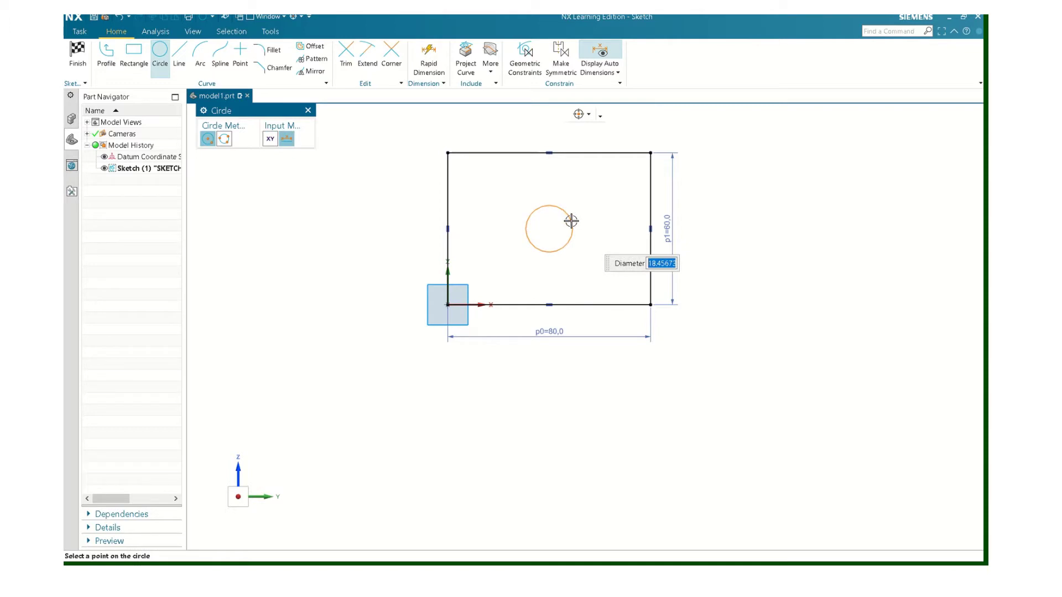
pyautogui.write('25')
pyautogui.press('Return')
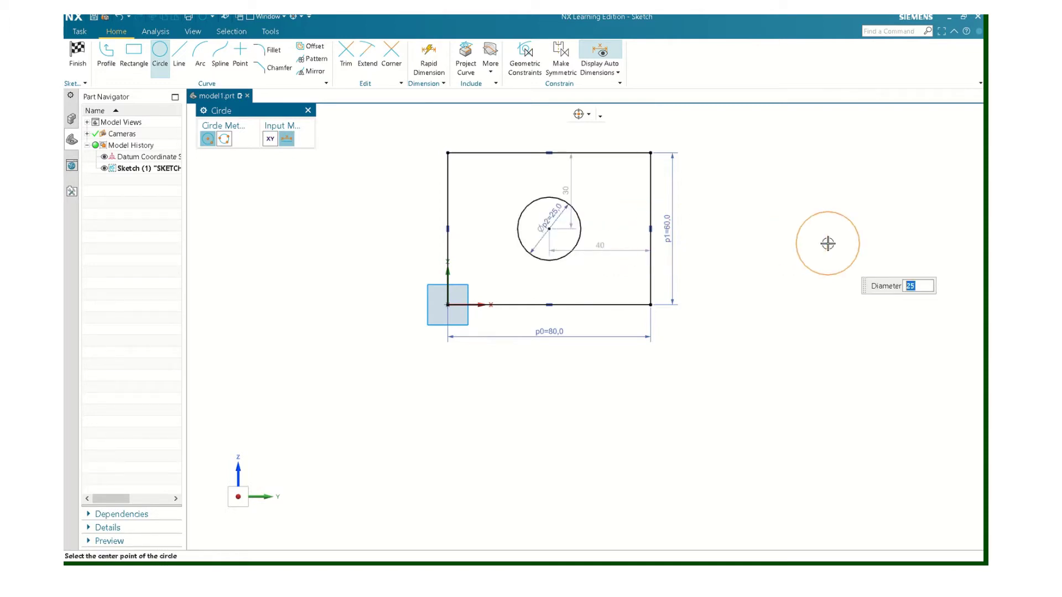
pyautogui.press('Escape')
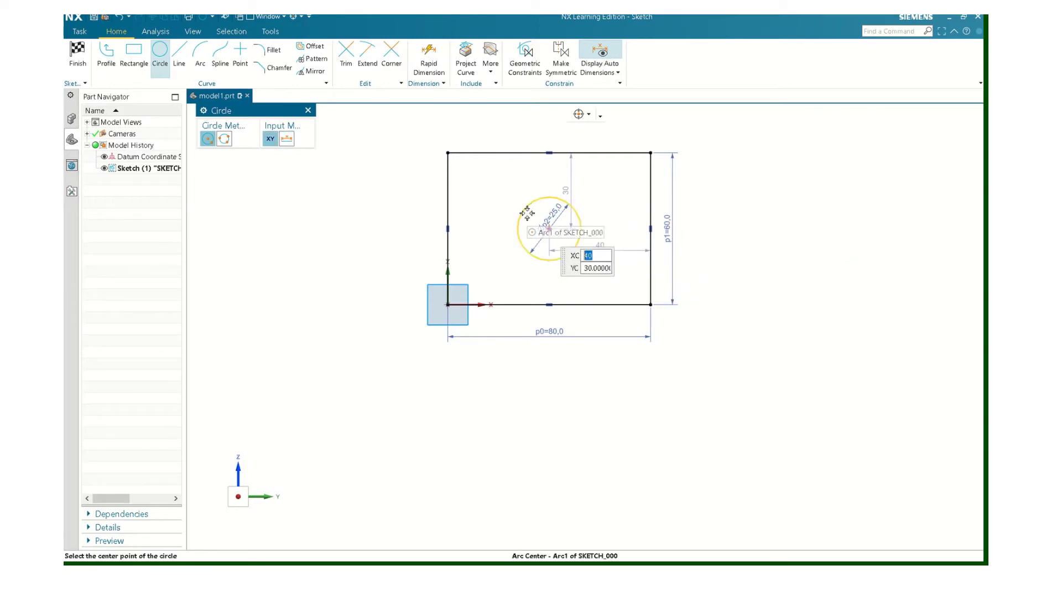
# End the Circle command and move the circle's two position dimensions outside the rectangle, beside its vertical edge and below its lower edge
pyautogui.press('Escape')
pyautogui.moveTo(568, 191); pyautogui.dragTo(408, 190)
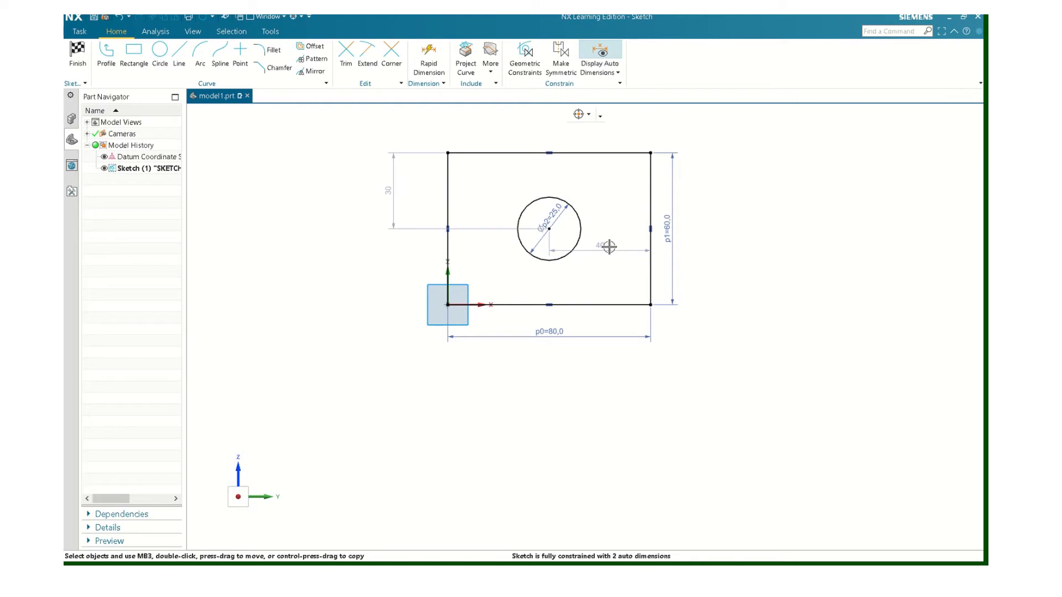
pyautogui.moveTo(607, 248); pyautogui.dragTo(598, 318)
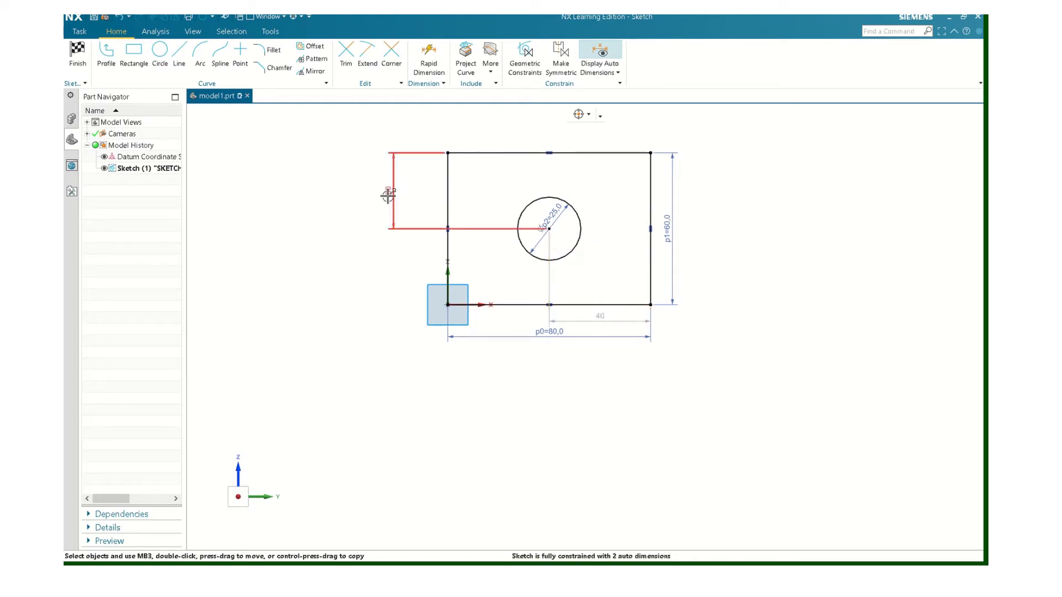
pyautogui.moveTo(387, 195); pyautogui.dragTo(414, 191)
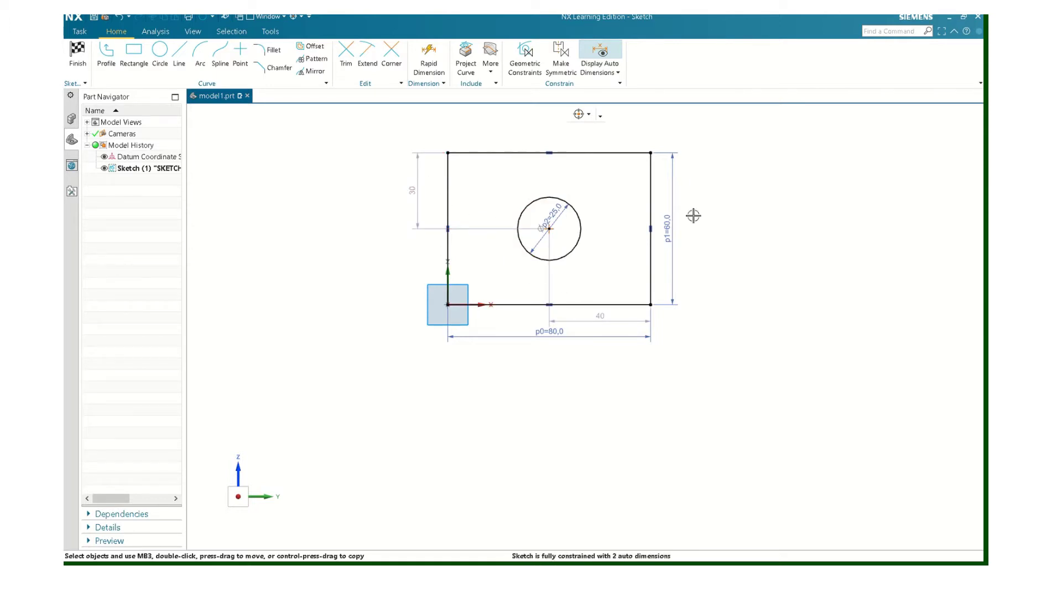
# Set the vertical distance between the circle's centre and the rectangle's upper edge to 35 mm
pyautogui.click(413, 189)
pyautogui.doubleClick(413, 190)
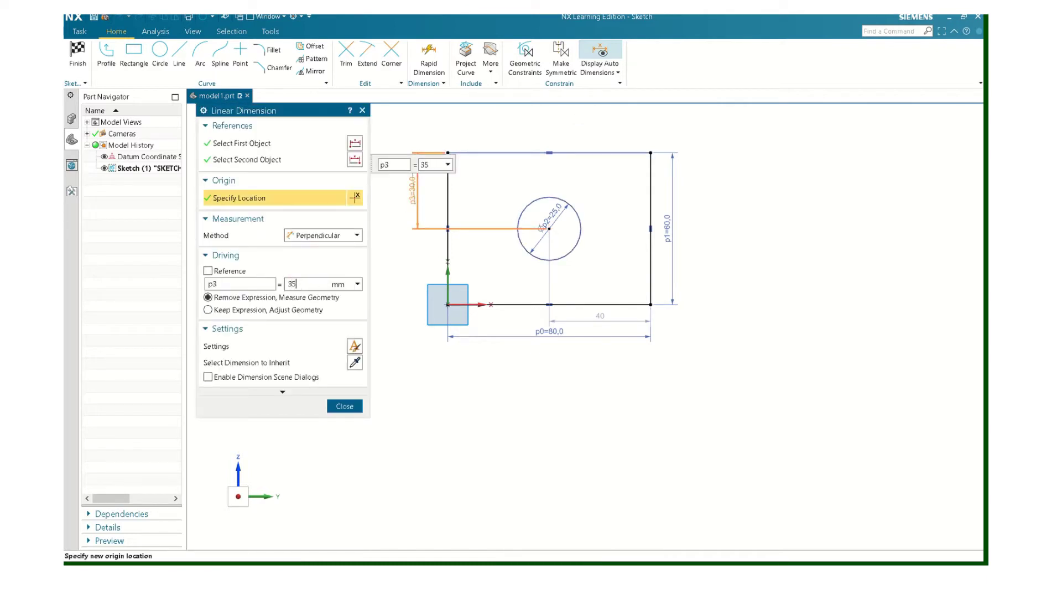
pyautogui.write('35')
pyautogui.press('Return')
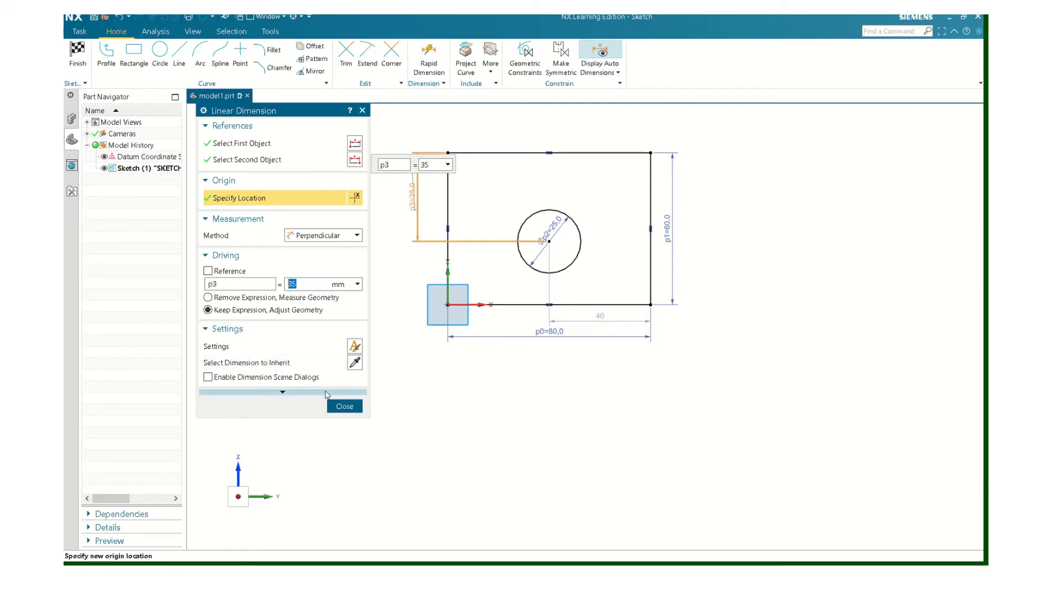
pyautogui.click(345, 406)
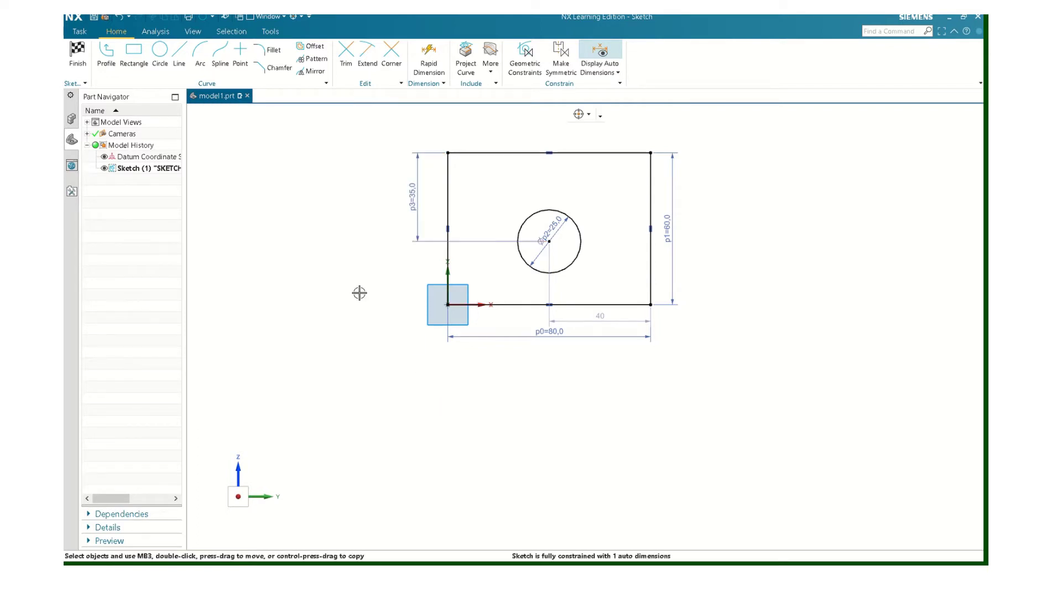
# Undo the 35 mm distance change, redo it, and undo it once more
pyautogui.click(124, 18)
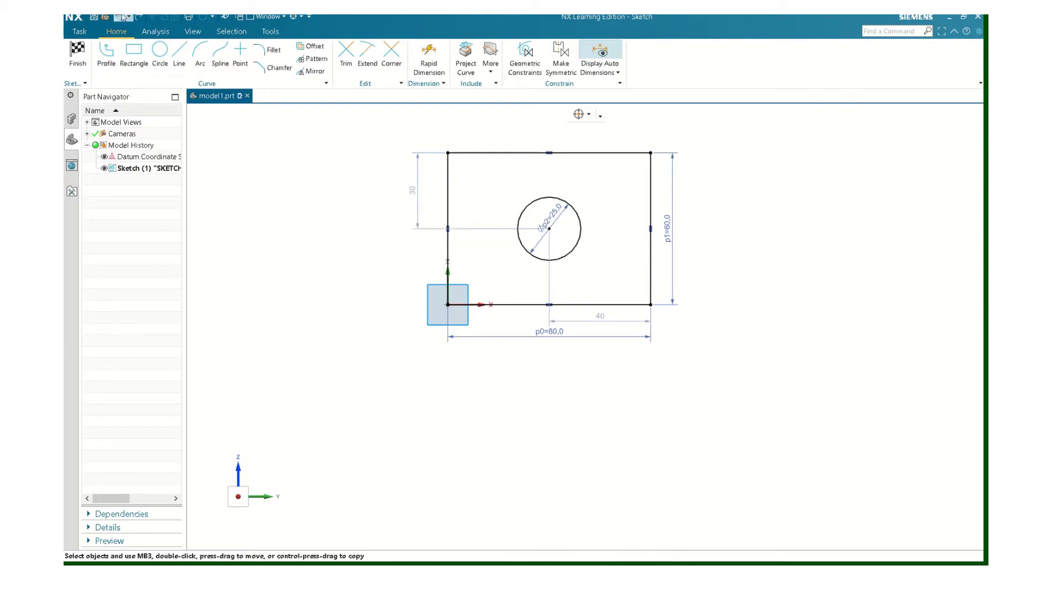
pyautogui.click(136, 17)
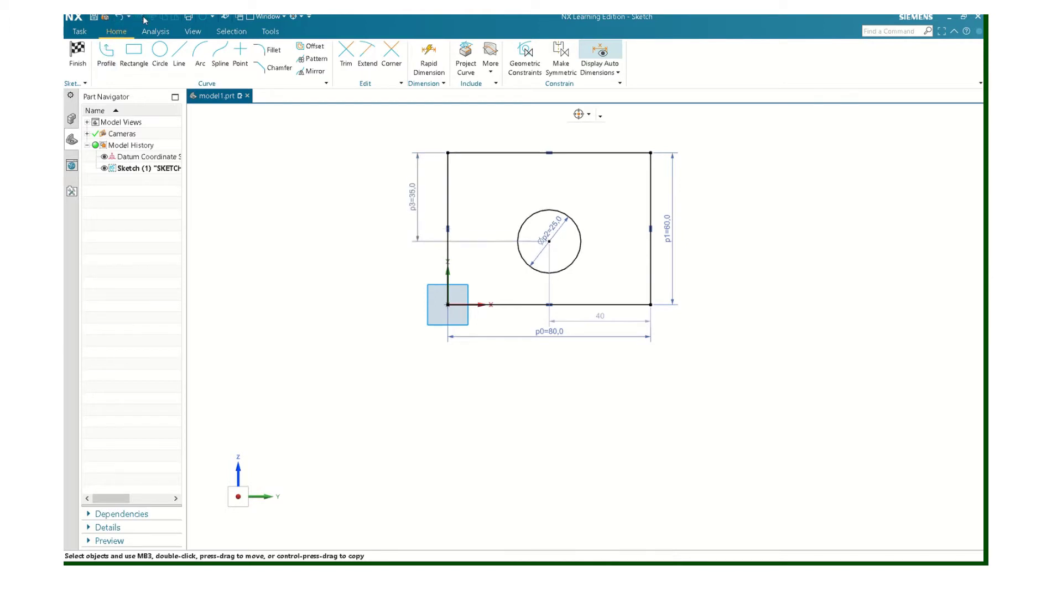
pyautogui.click(122, 18)
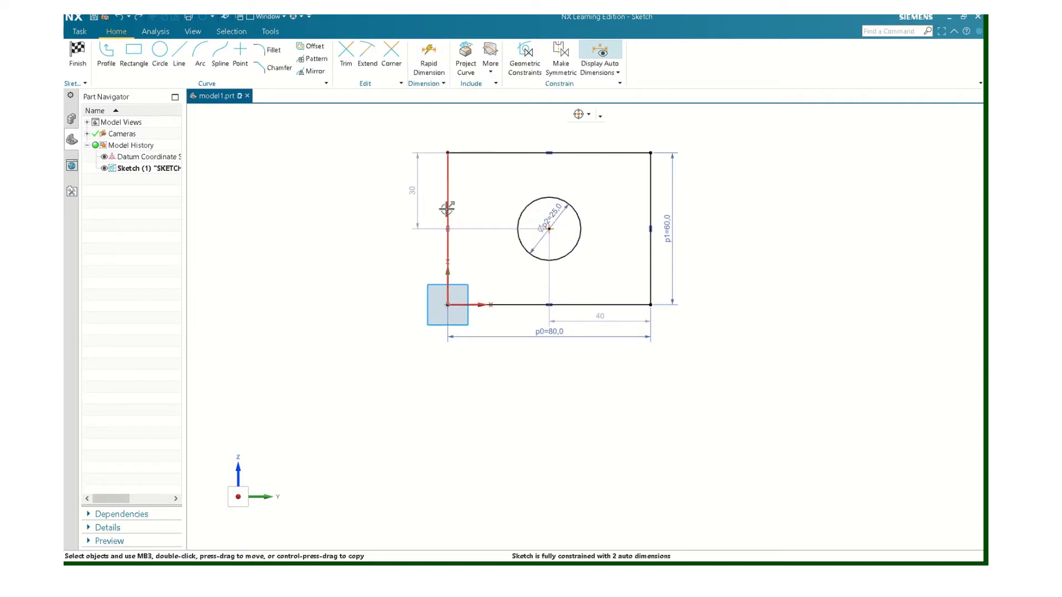
pyautogui.click(444, 84)
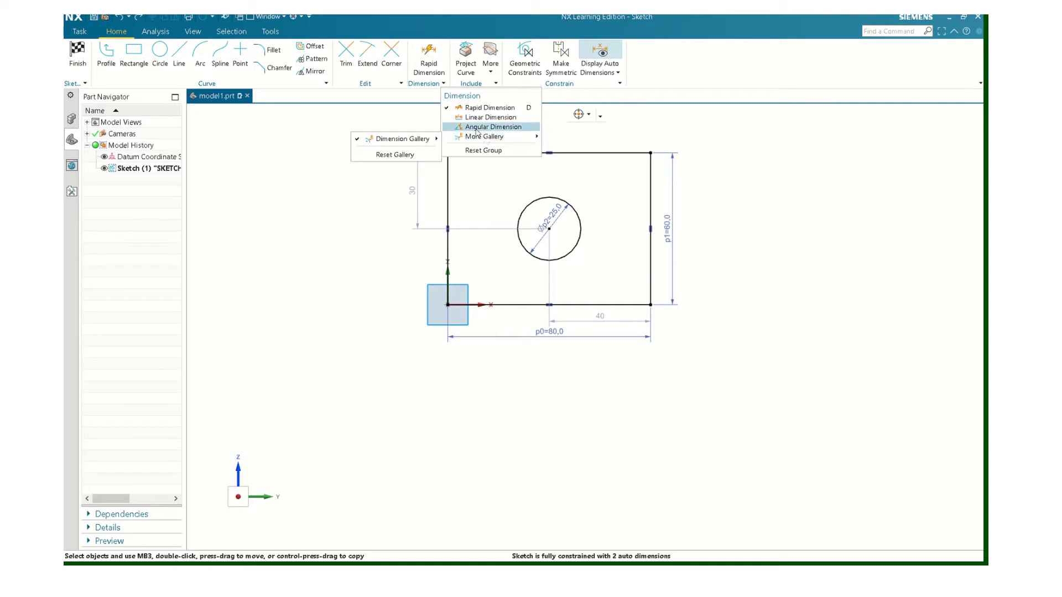
pyautogui.click(398, 105)
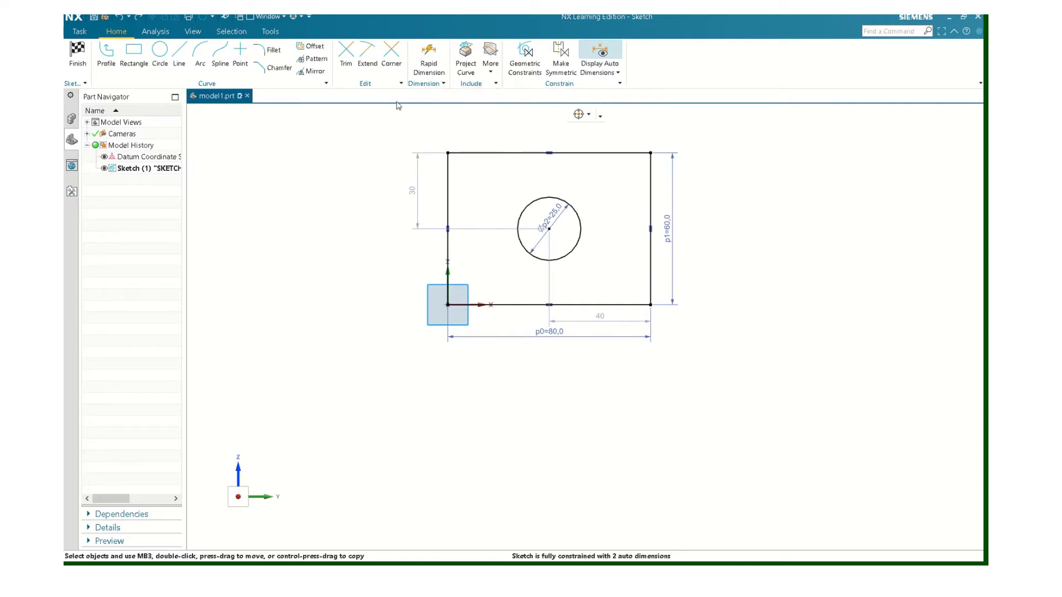
pyautogui.click(533, 70)
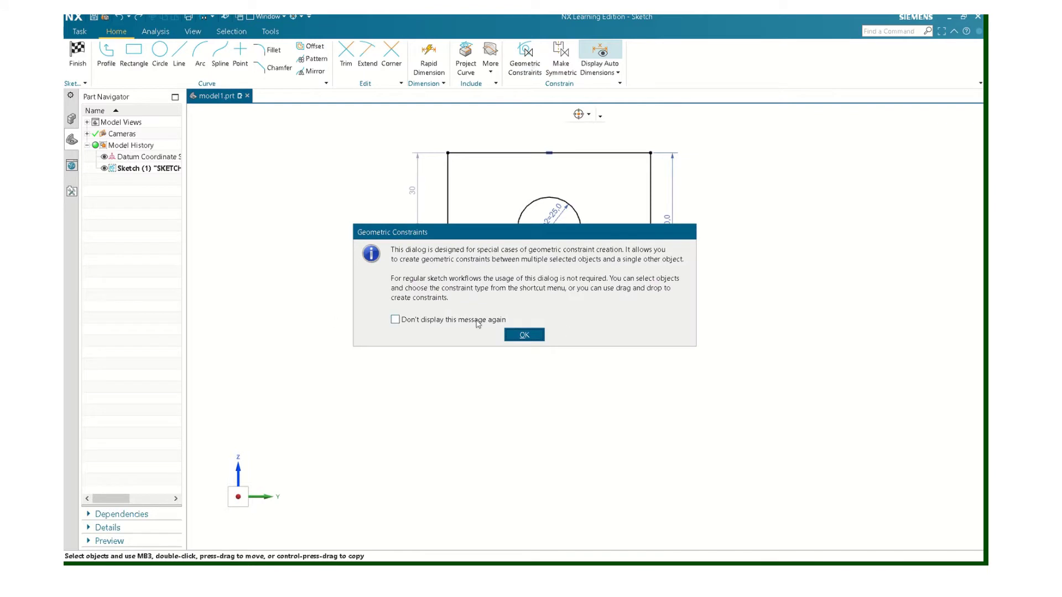
pyautogui.click(525, 334)
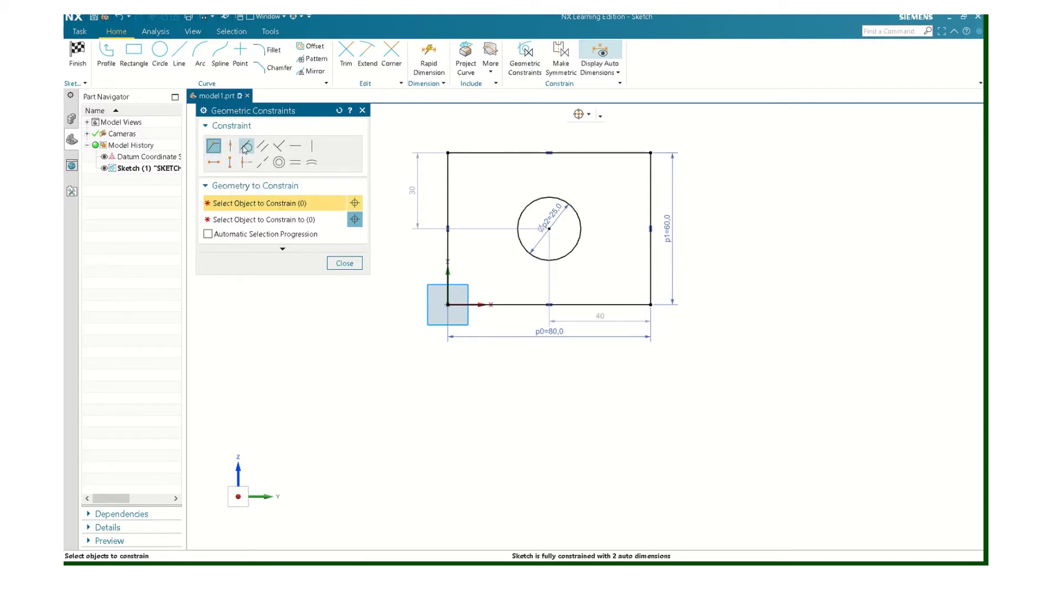
pyautogui.click(347, 264)
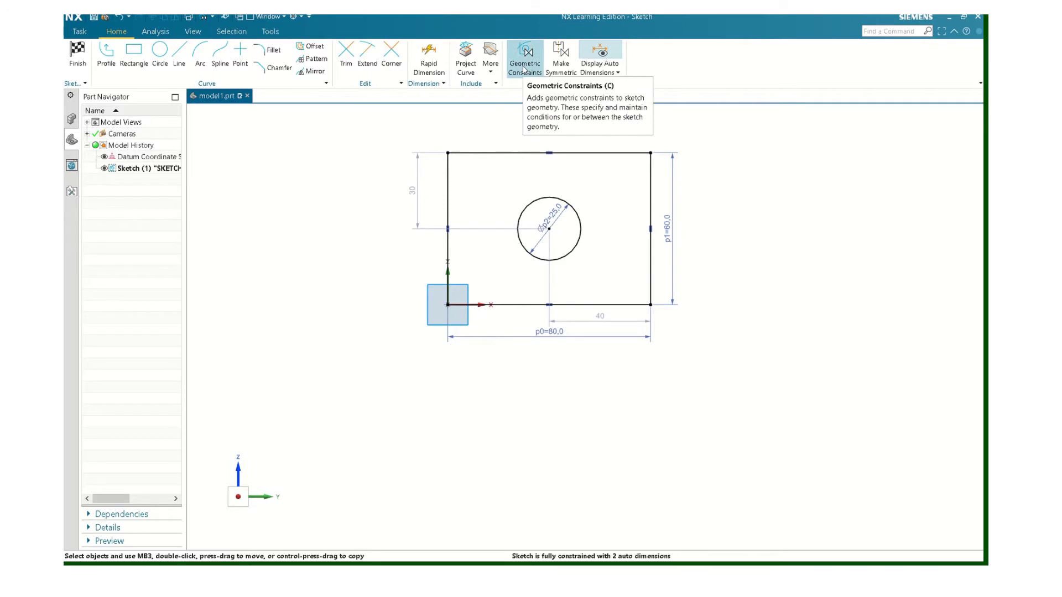
# Try a 5 mm radius fillet on the rectangle's upper corner above the sketch origin, and undo it
pyautogui.click(273, 54)
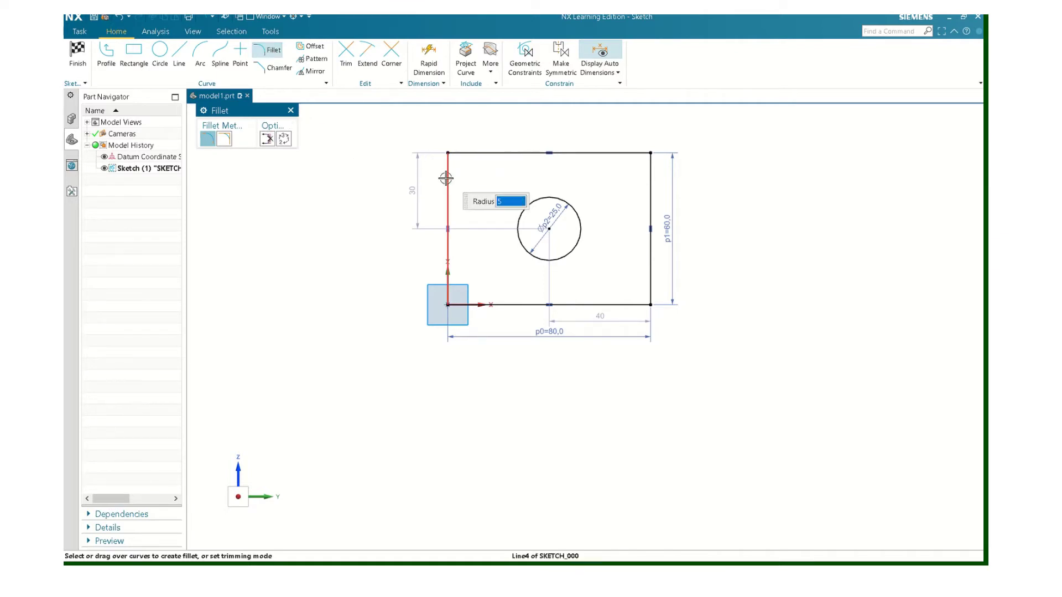
pyautogui.click(449, 155)
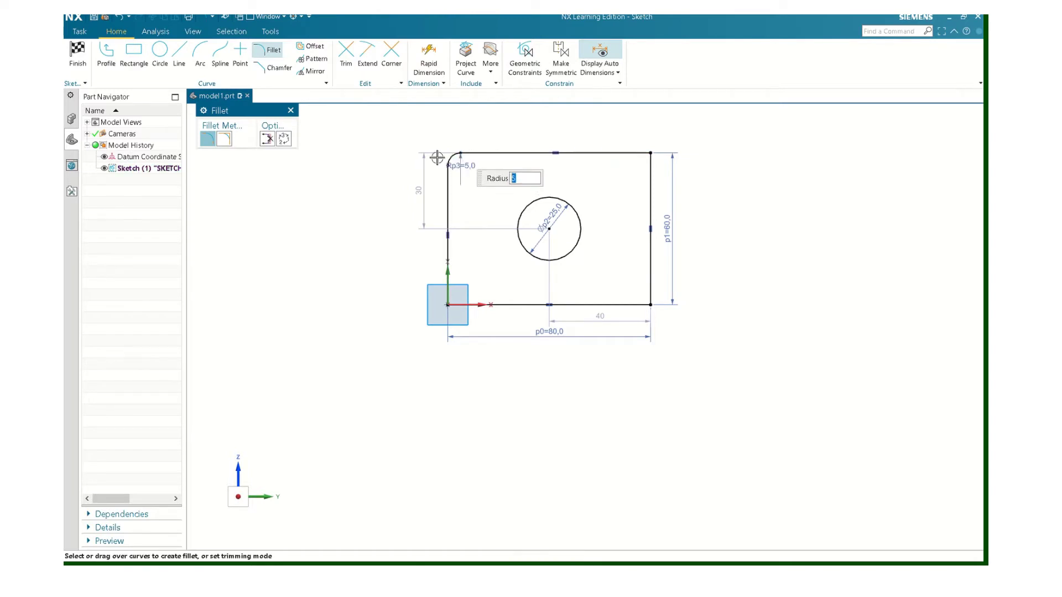
pyautogui.click(290, 110)
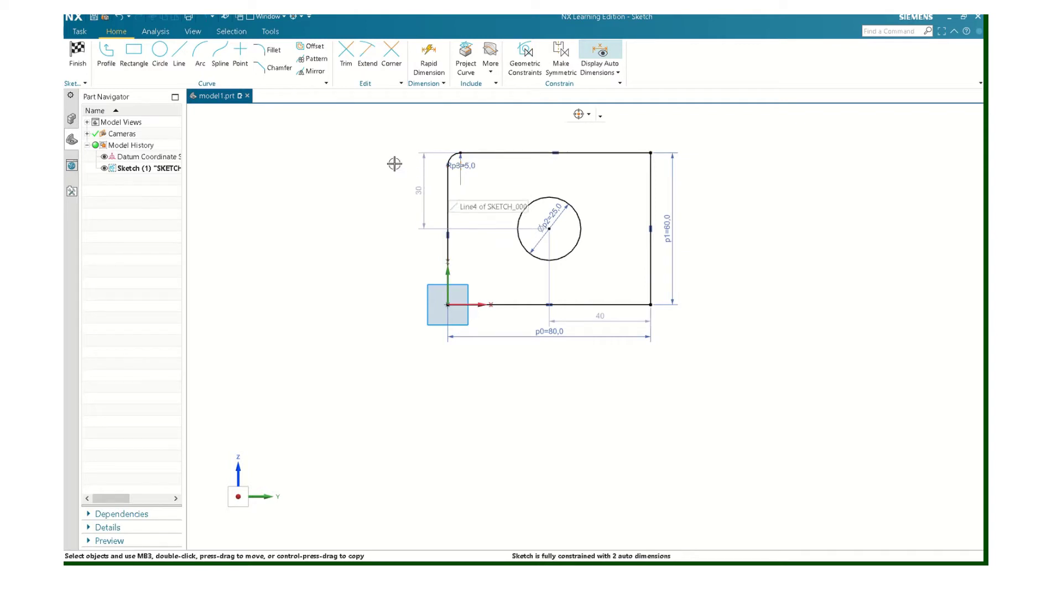
pyautogui.click(118, 16)
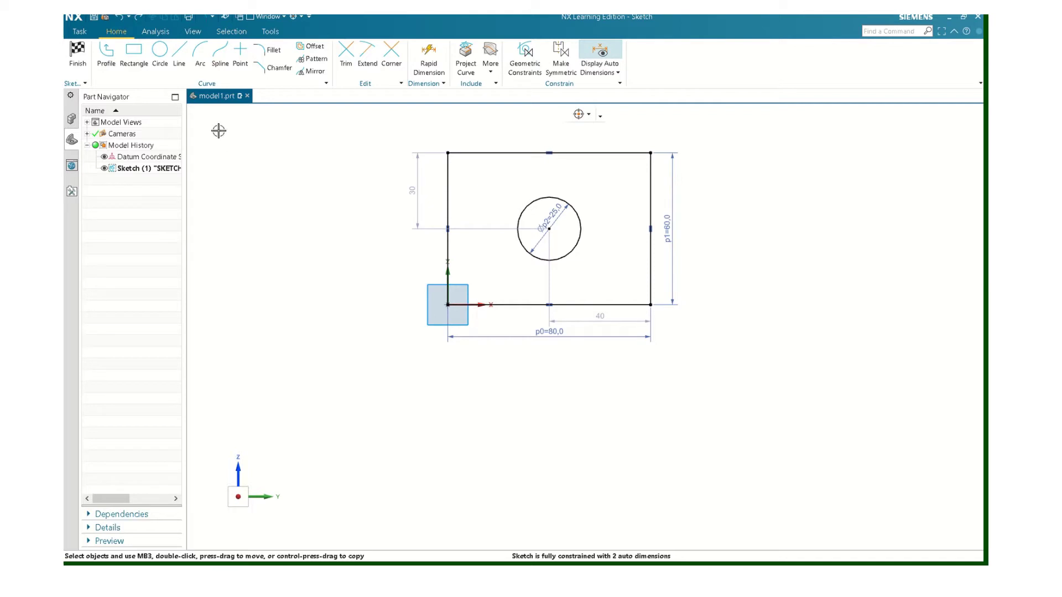
# Finish the sketch and hide the datum coordinate system, leaving the sketch deselected
pyautogui.click(78, 52)
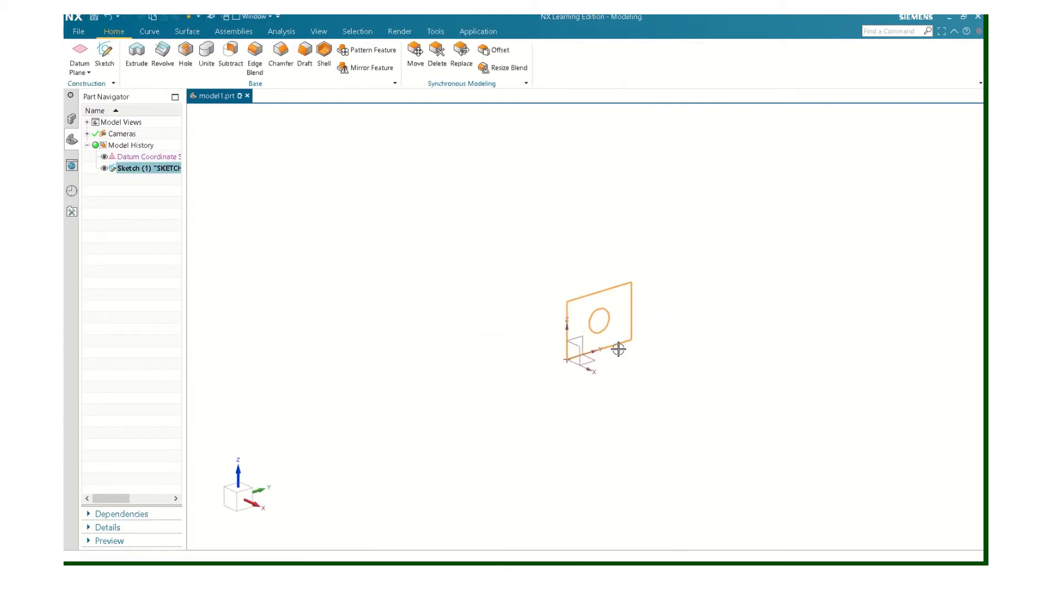
pyautogui.scroll(4, 619, 350)
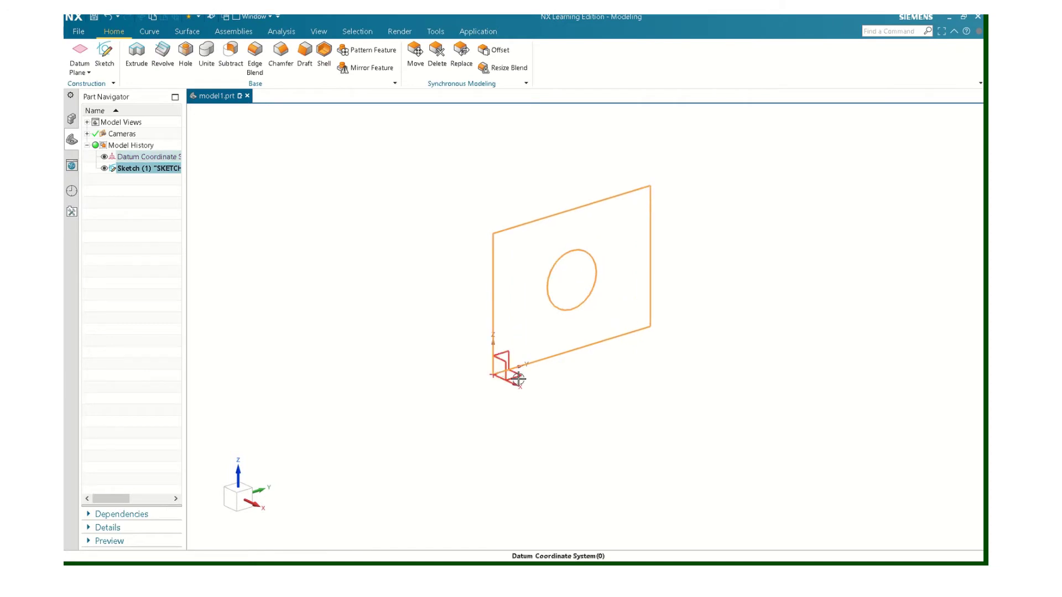
pyautogui.scroll(1, 520, 377)
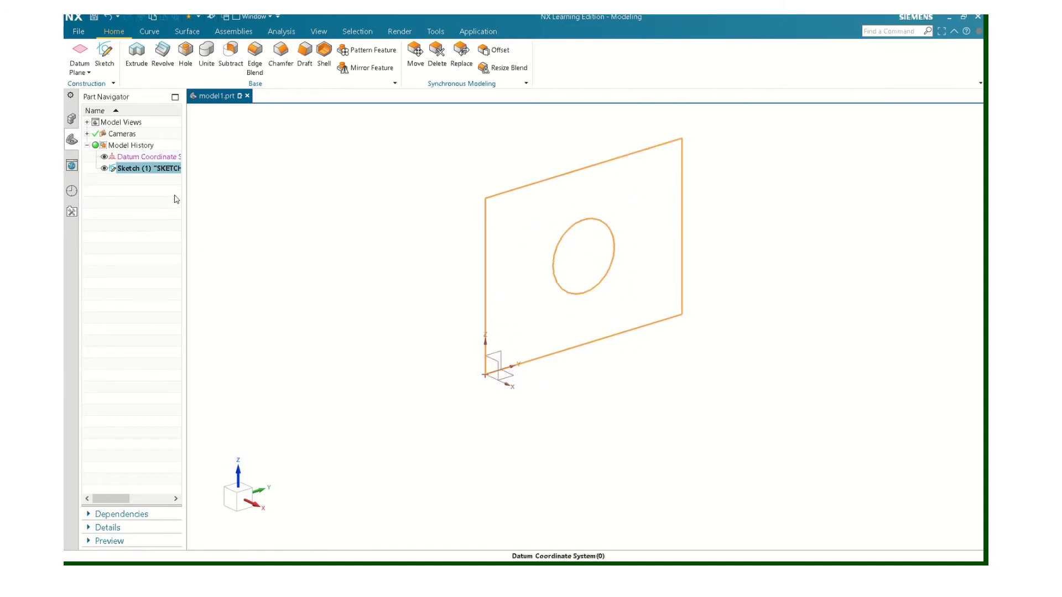
pyautogui.moveTo(186, 188); pyautogui.dragTo(214, 180)
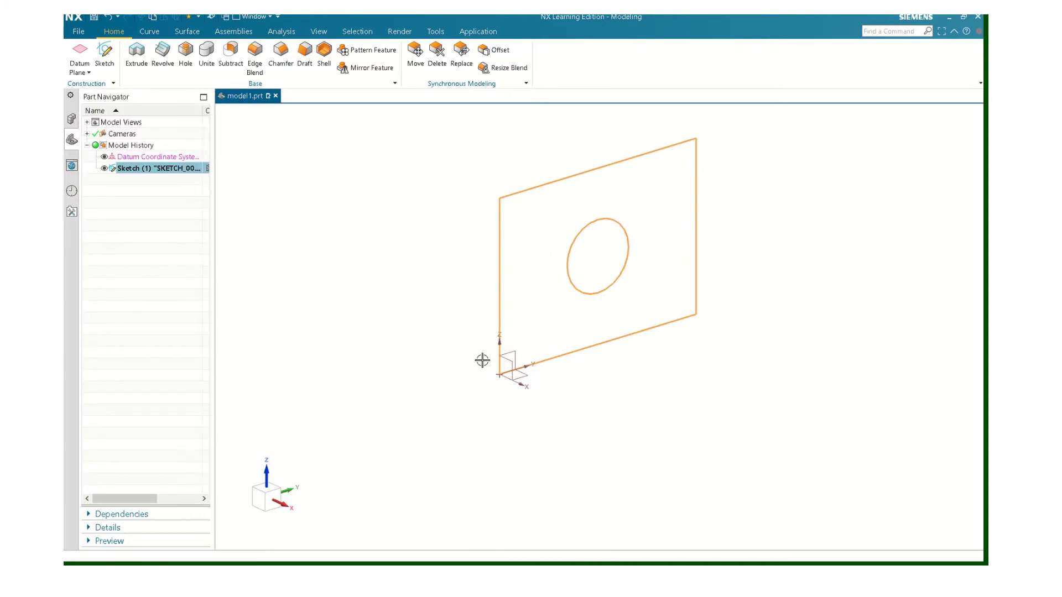
pyautogui.press('Escape')
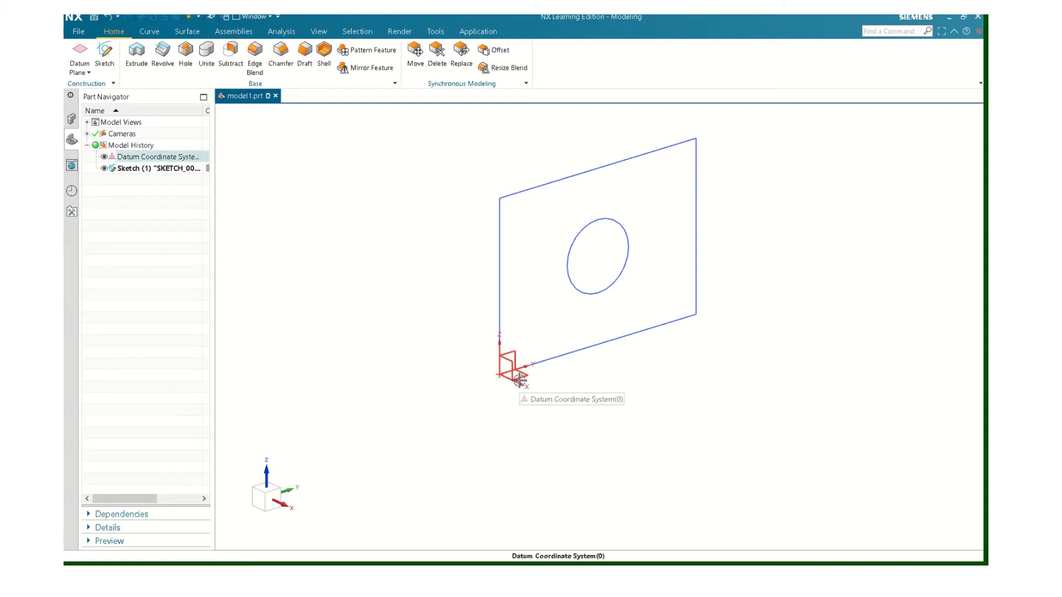
pyautogui.rightClick(139, 160)
pyautogui.click(149, 162)
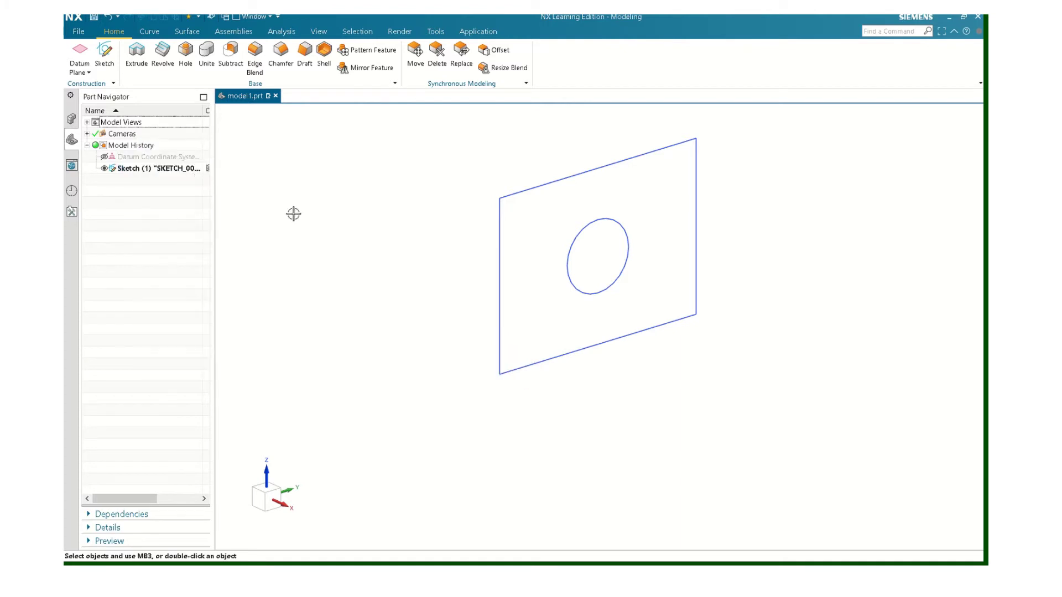
# Start an extrusion of the rectangle and circle sketch, reversing its direction and back again
pyautogui.click(136, 51)
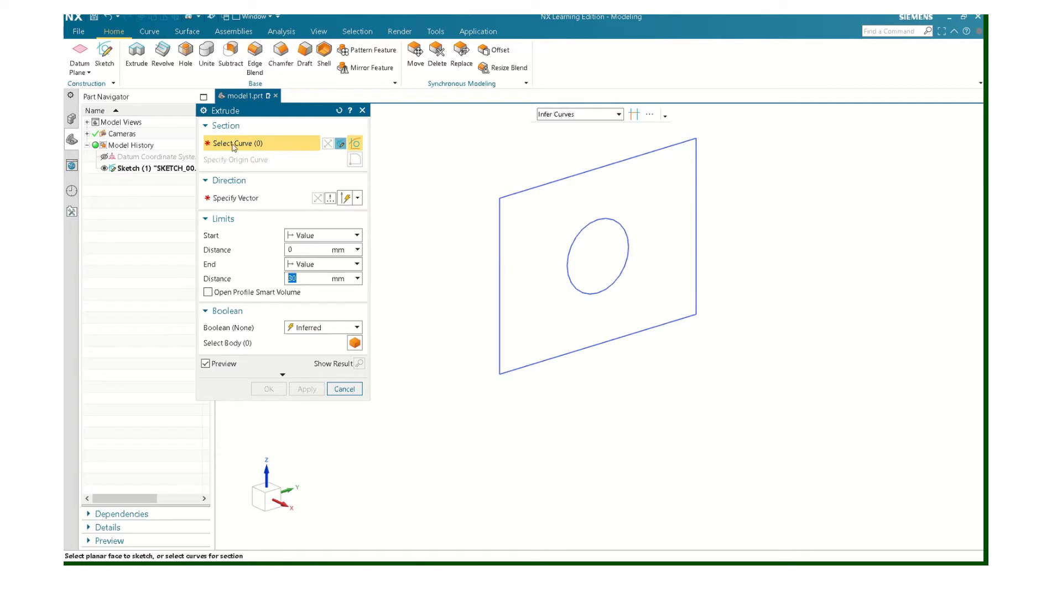
pyautogui.click(497, 270)
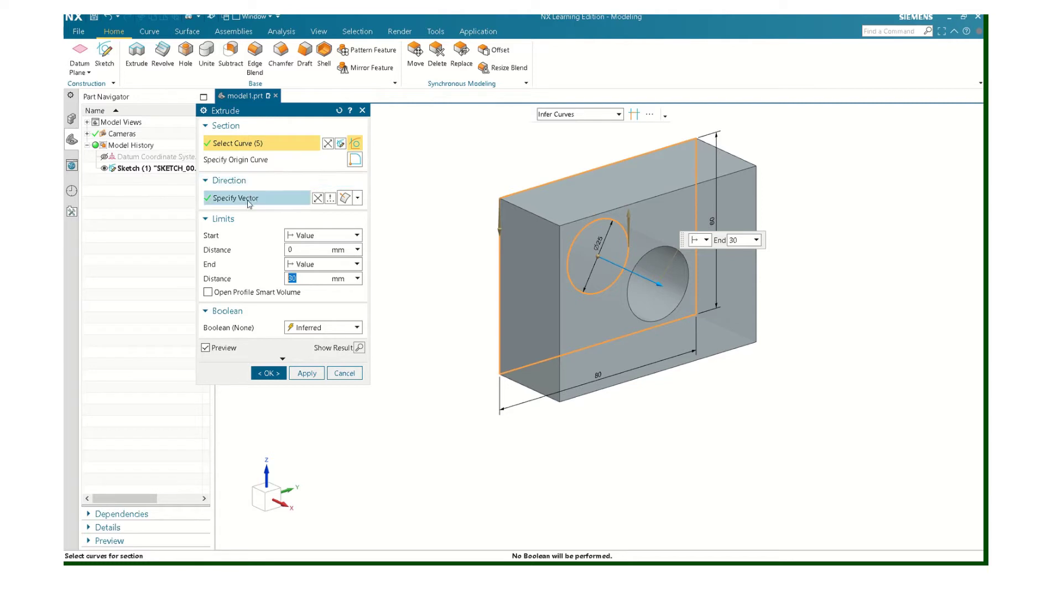
pyautogui.click(319, 198)
pyautogui.click(318, 198)
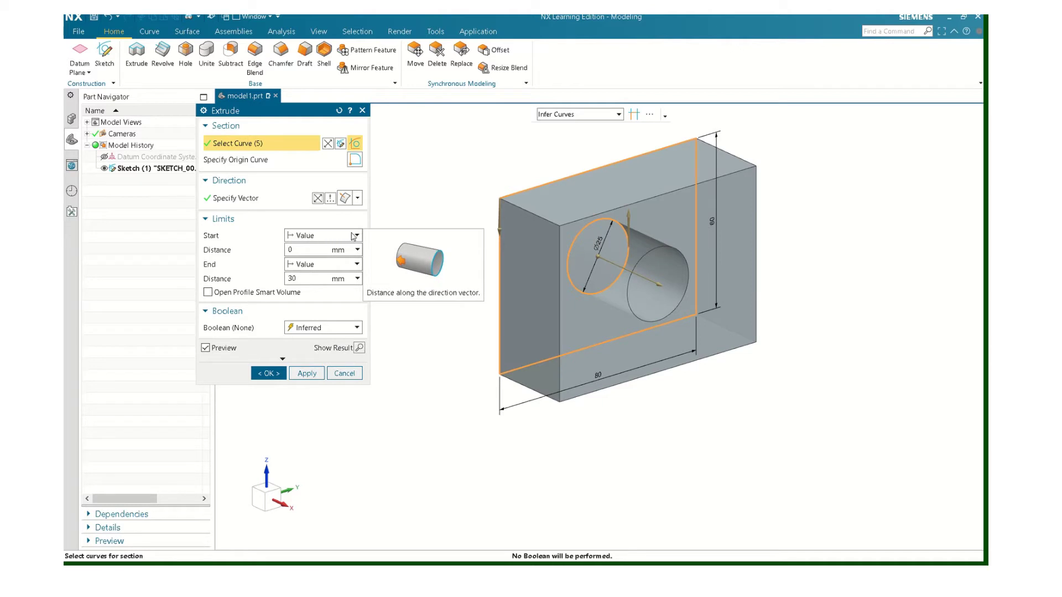
# Try a 10 mm start distance for the extrusion, and restore it to 0 mm with the sketch curves reselected
pyautogui.click(299, 252)
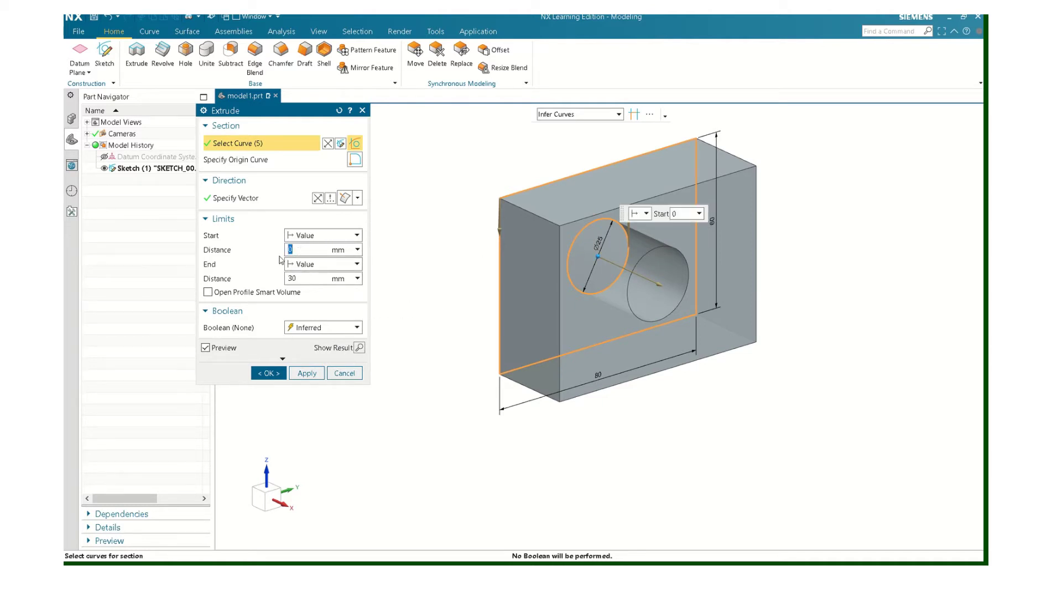
pyautogui.write('10')
pyautogui.press('Return')
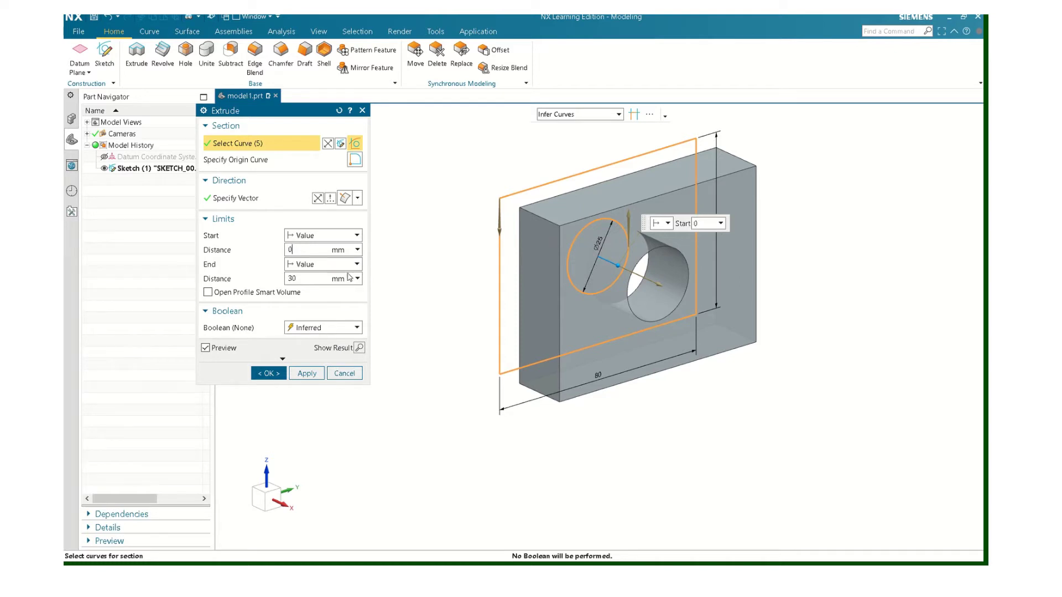
pyautogui.click(397, 287)
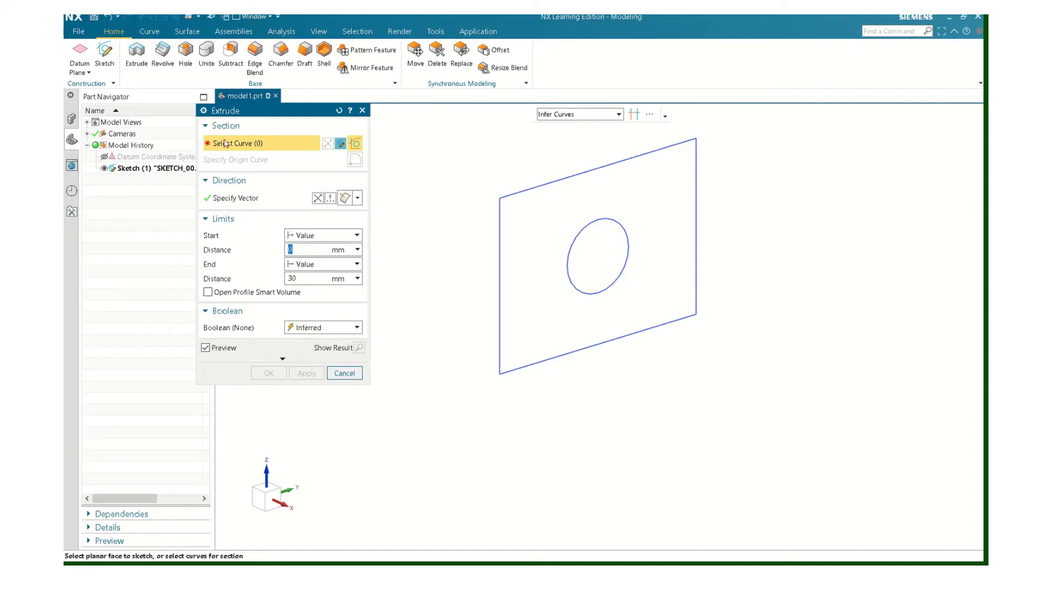
pyautogui.click(498, 242)
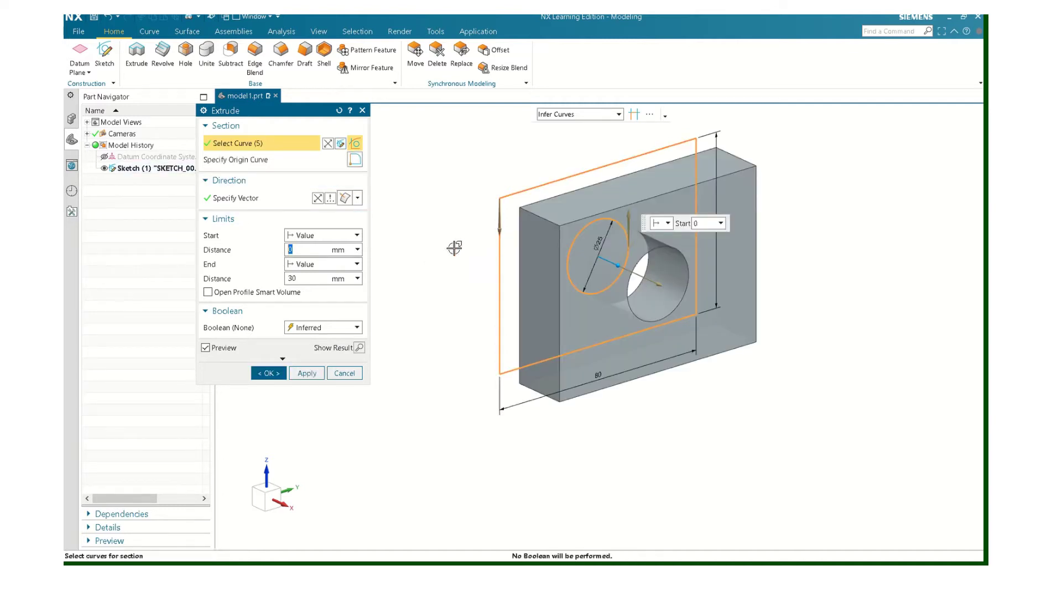
# Change the extrusion limit to Symmetric Value with a 30 mm width and create the body
pyautogui.click(357, 264)
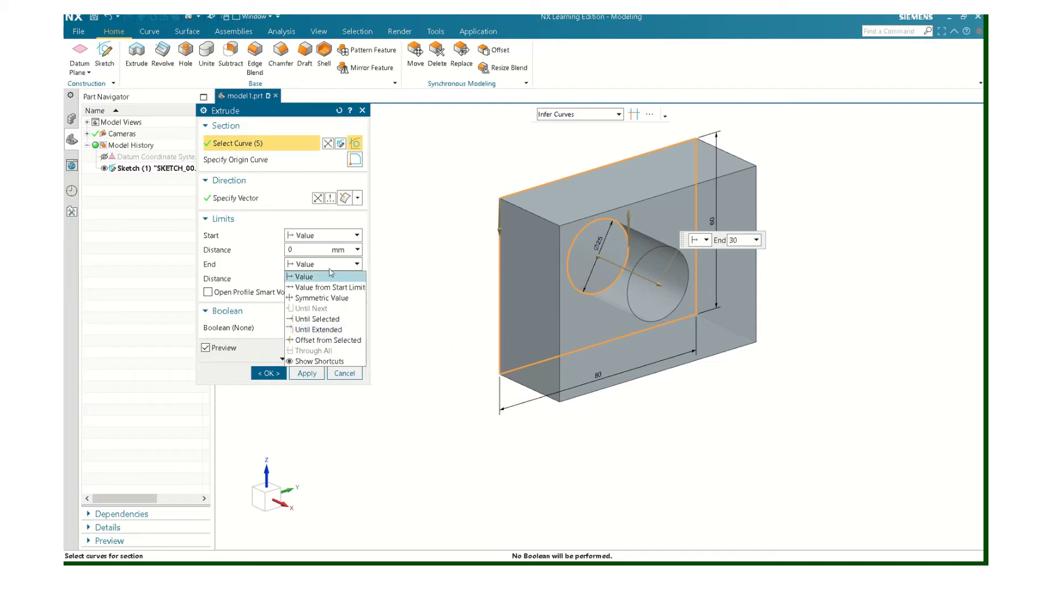
pyautogui.click(323, 298)
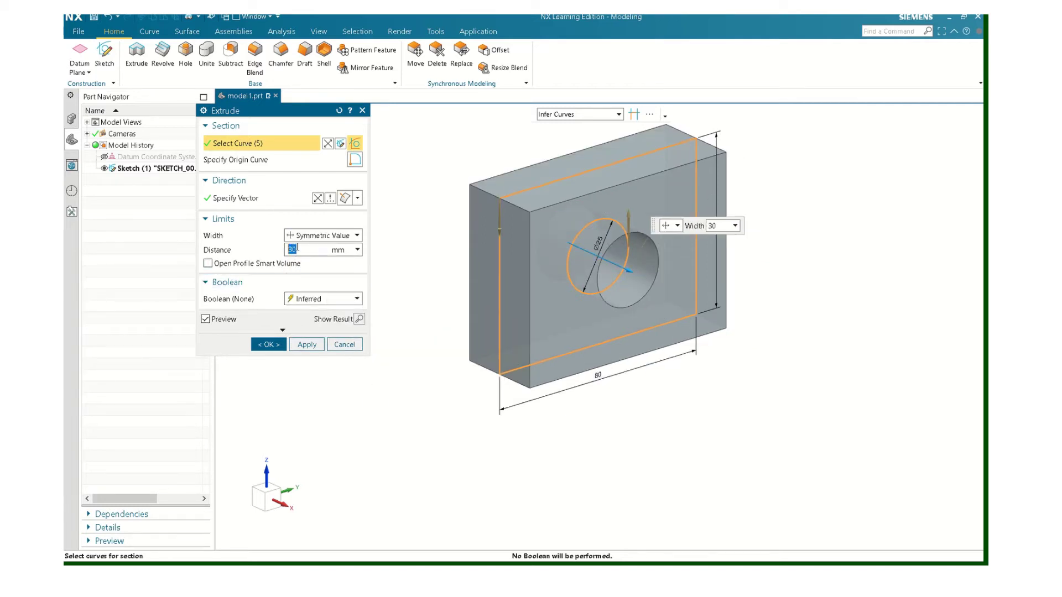
pyautogui.click(269, 346)
# Create the extrusion, reopen its rectangle and circle sketch and finish it, and hide that sketch
pyautogui.moveTo(306, 334); pyautogui.dragTo(388, 227, button='middle')
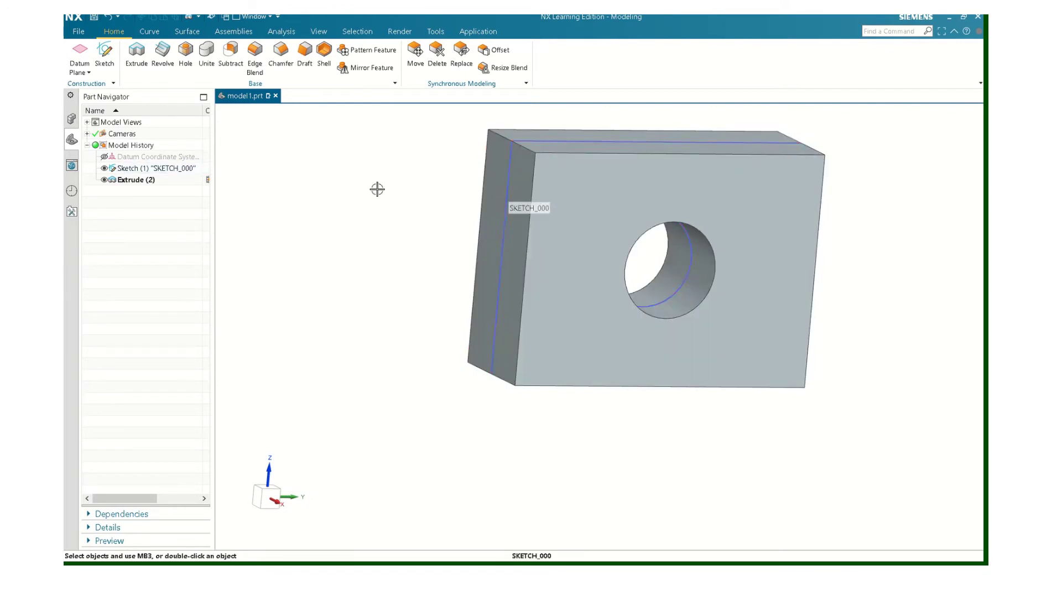
pyautogui.doubleClick(129, 168)
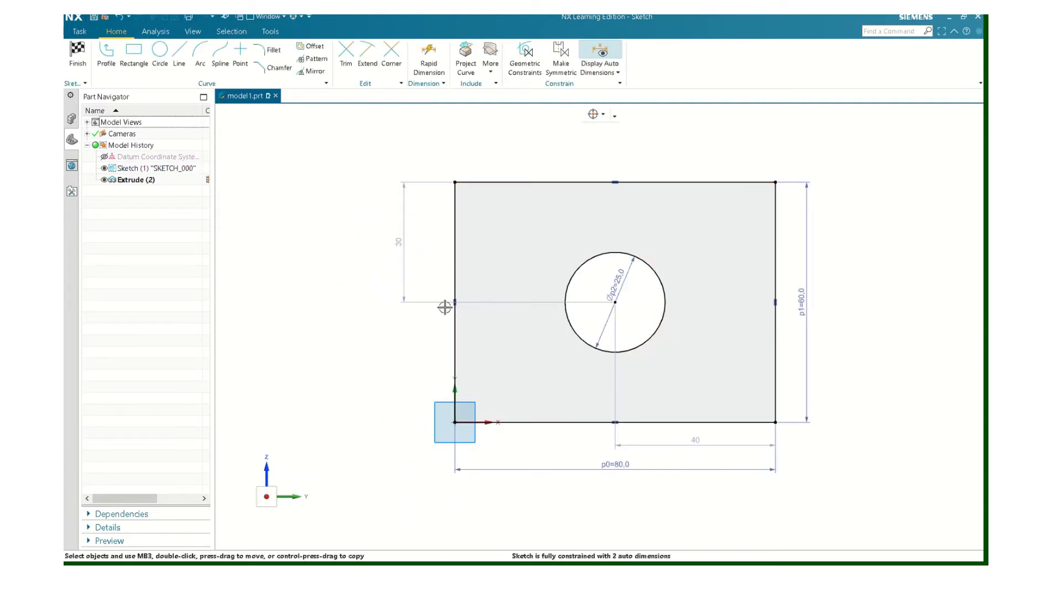
pyautogui.click(77, 52)
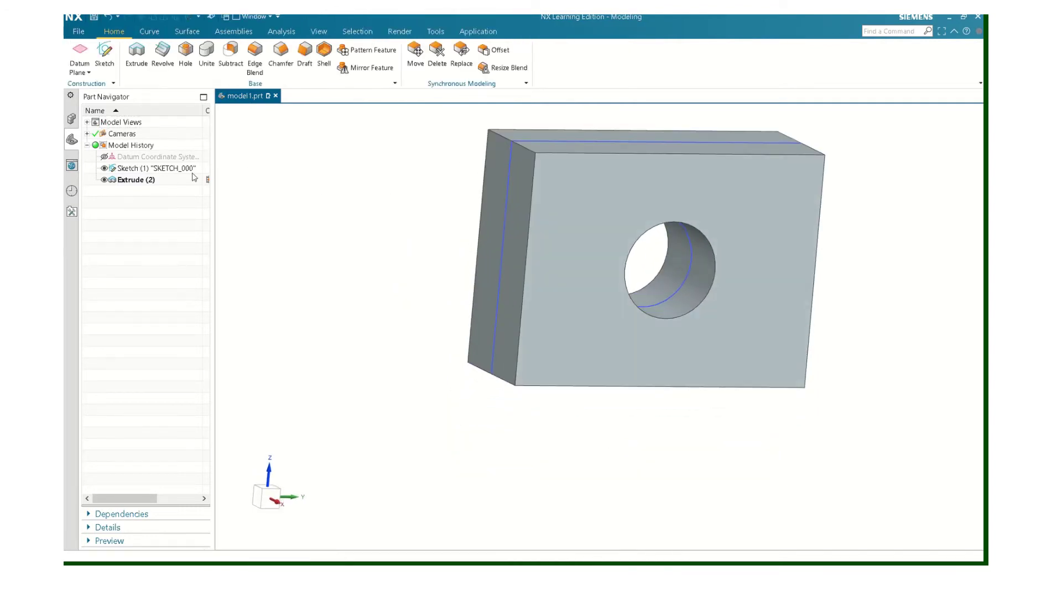
pyautogui.rightClick(151, 173)
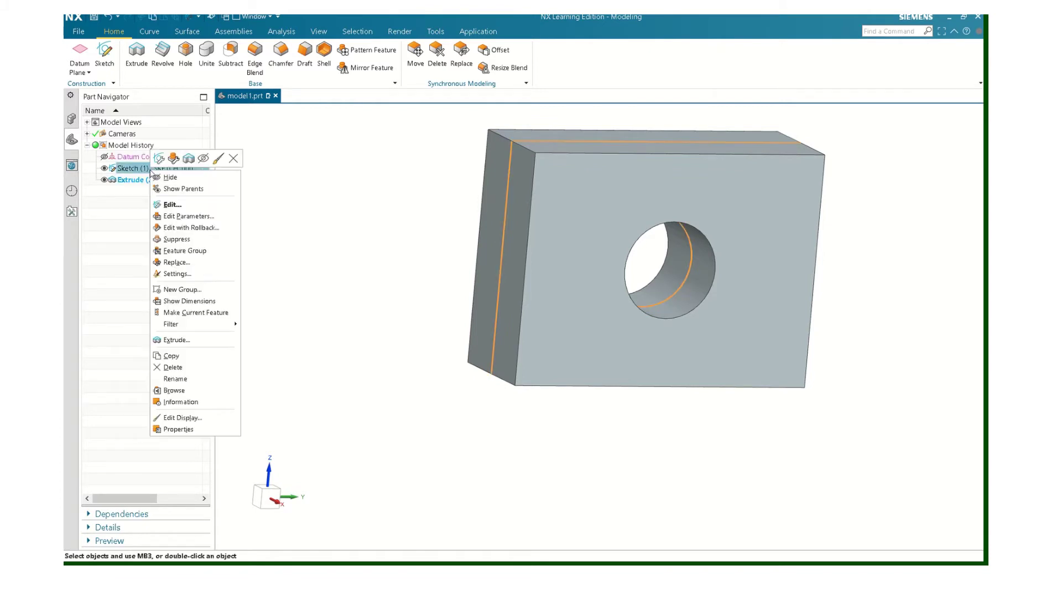
pyautogui.click(160, 177)
# Add a 10 mm circular edge blend to the upper and lower corner edges at the block's +Y end
pyautogui.moveTo(351, 233)
pyautogui.mouseDown(button='middle')
pyautogui.moveTo(370, 221)
pyautogui.moveTo(585, 256)
pyautogui.moveTo(547, 208)
pyautogui.moveTo(536, 218)
pyautogui.moveTo(546, 221)
pyautogui.mouseUp(button='middle')
pyautogui.moveTo(672, 216); pyautogui.dragTo(609, 384, button='middle')
pyautogui.scroll(1, 609, 384)
pyautogui.scroll(-1, 605, 231)
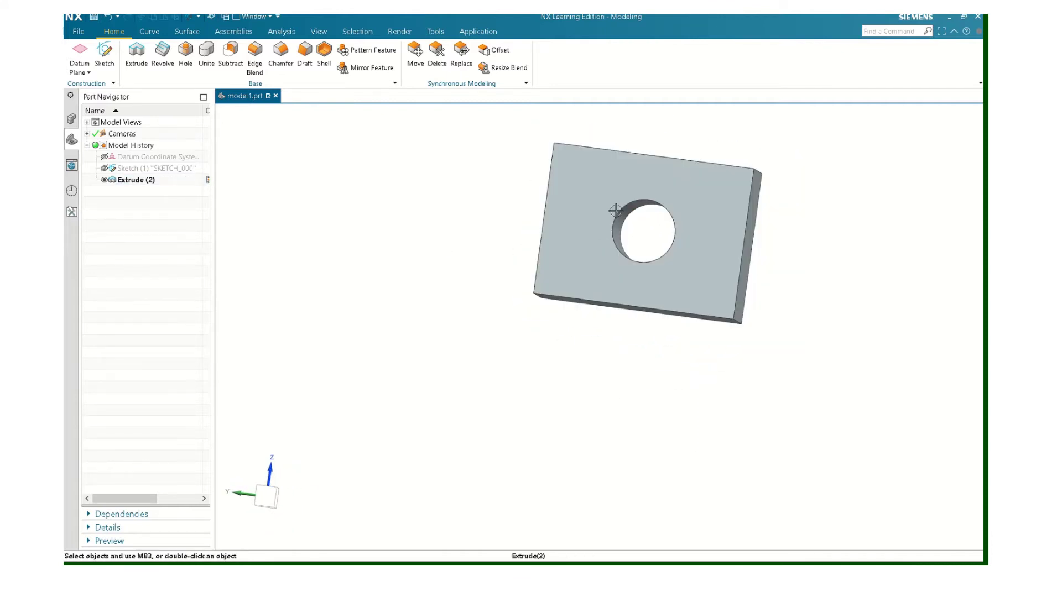
pyautogui.moveTo(605, 231); pyautogui.dragTo(528, 217, button='middle')
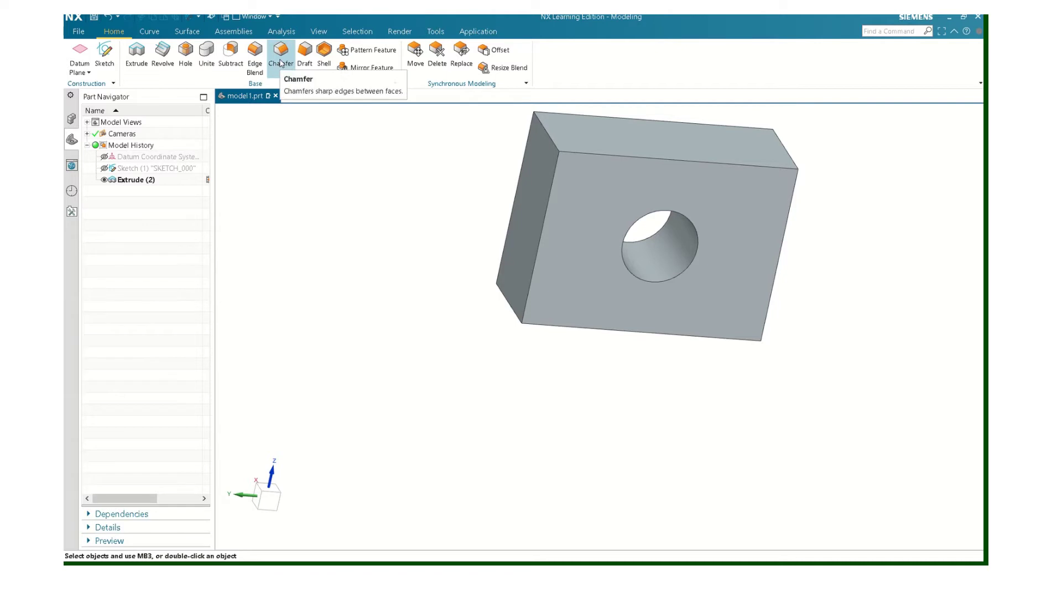
pyautogui.click(248, 63)
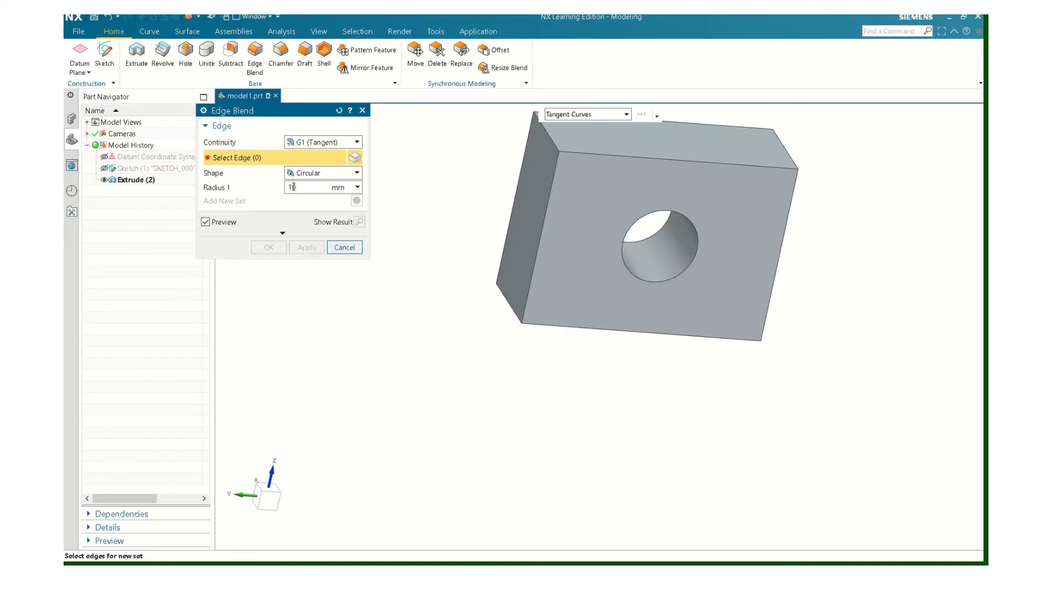
pyautogui.click(547, 138)
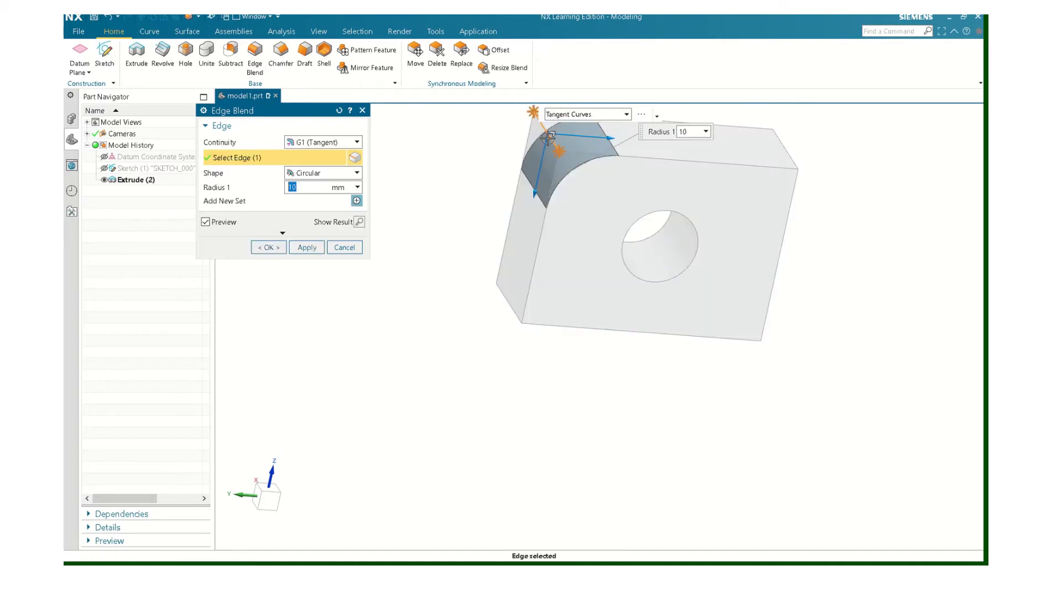
pyautogui.click(508, 297)
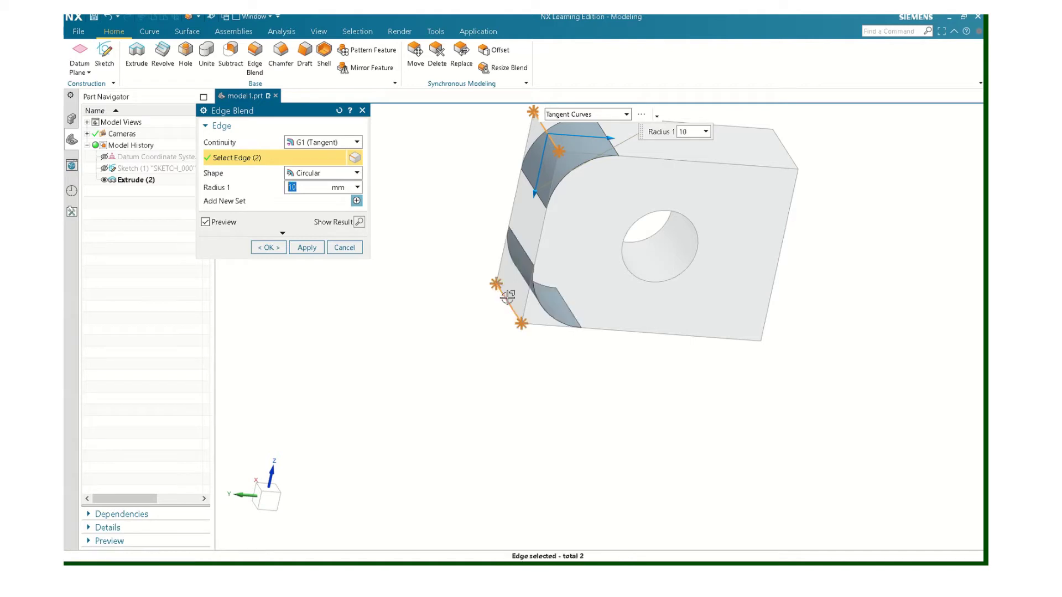
pyautogui.click(268, 248)
# Examine the block's blended corners, hole and faces from both sides
pyautogui.scroll(3, 418, 225)
pyautogui.scroll(-3, 769, 284)
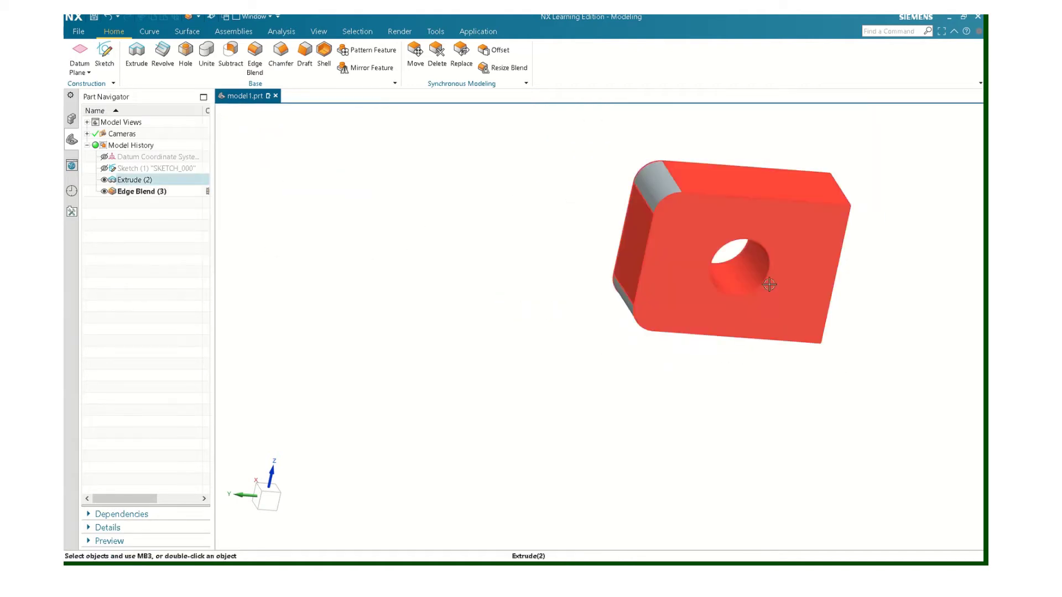
pyautogui.moveTo(770, 284); pyautogui.dragTo(796, 283, button='middle')
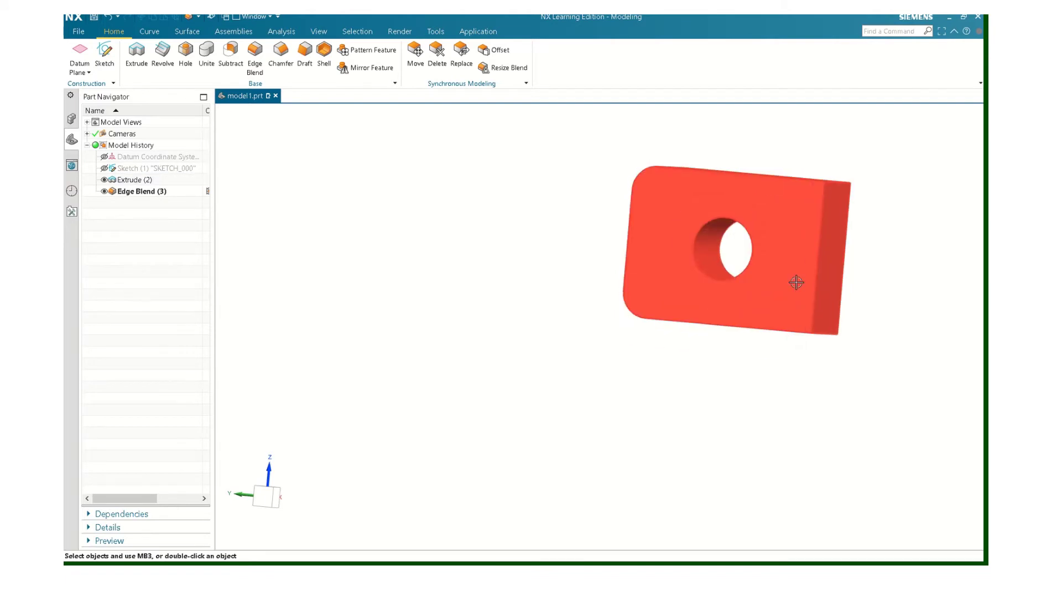
pyautogui.scroll(-2, 789, 235)
pyautogui.moveTo(790, 234); pyautogui.dragTo(756, 238, button='middle')
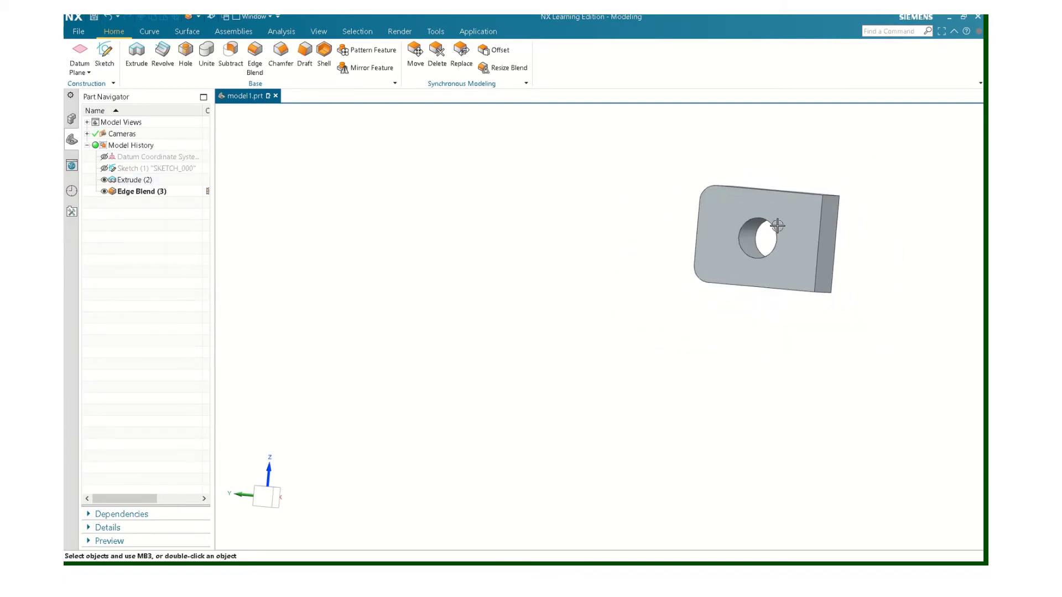
pyautogui.scroll(5, 757, 237)
pyautogui.moveTo(757, 219); pyautogui.dragTo(778, 230, button='middle')
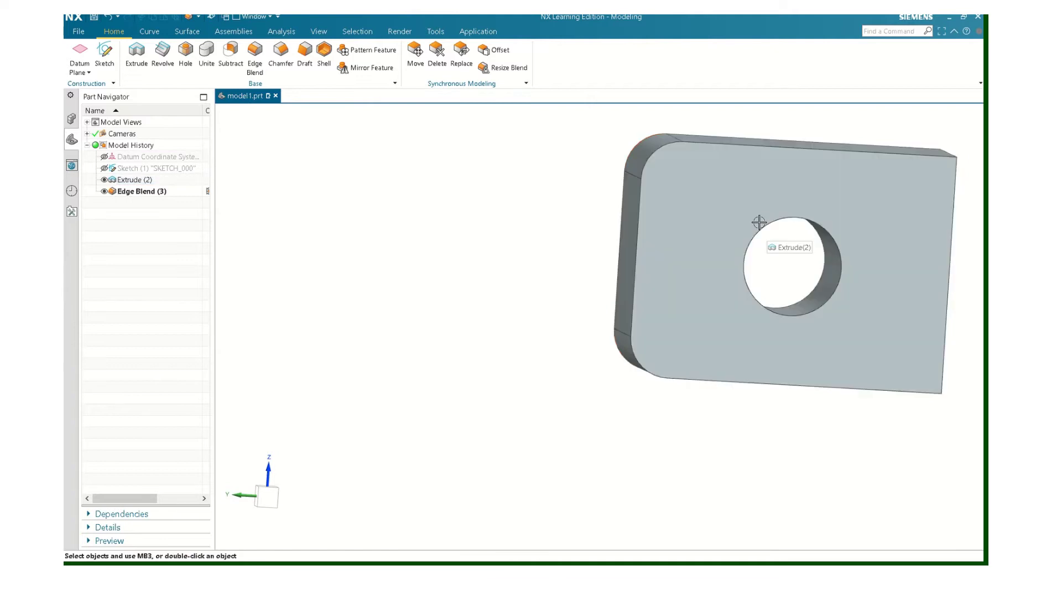
pyautogui.scroll(-1, 756, 223)
pyautogui.scroll(1, 736, 230)
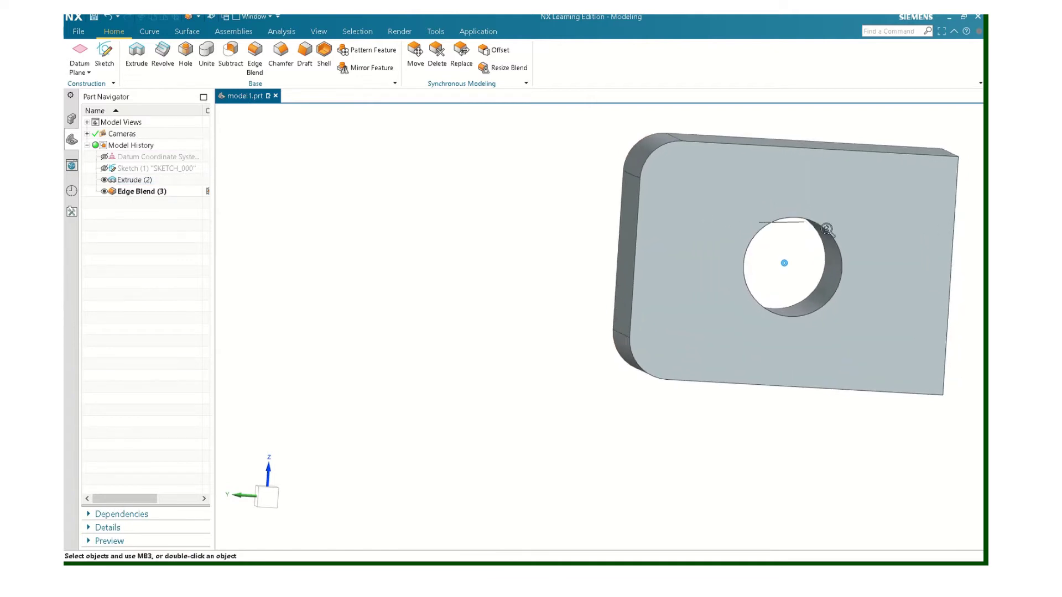
pyautogui.scroll(-3, 774, 238)
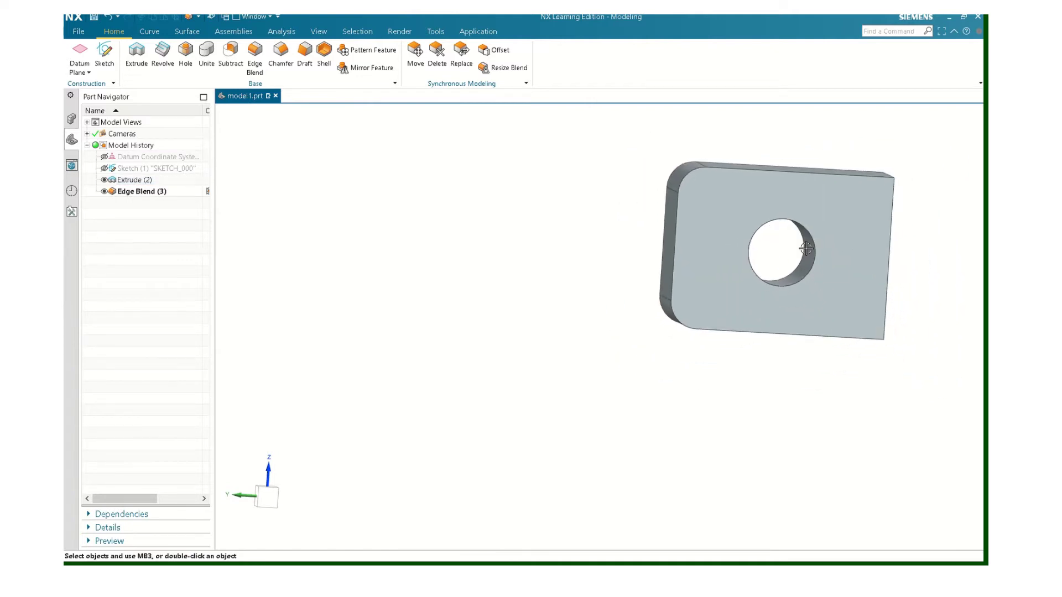
pyautogui.keyDown('shift'); pyautogui.moveTo(806, 249); pyautogui.dragTo(598, 325, button='middle'); pyautogui.keyUp('shift')
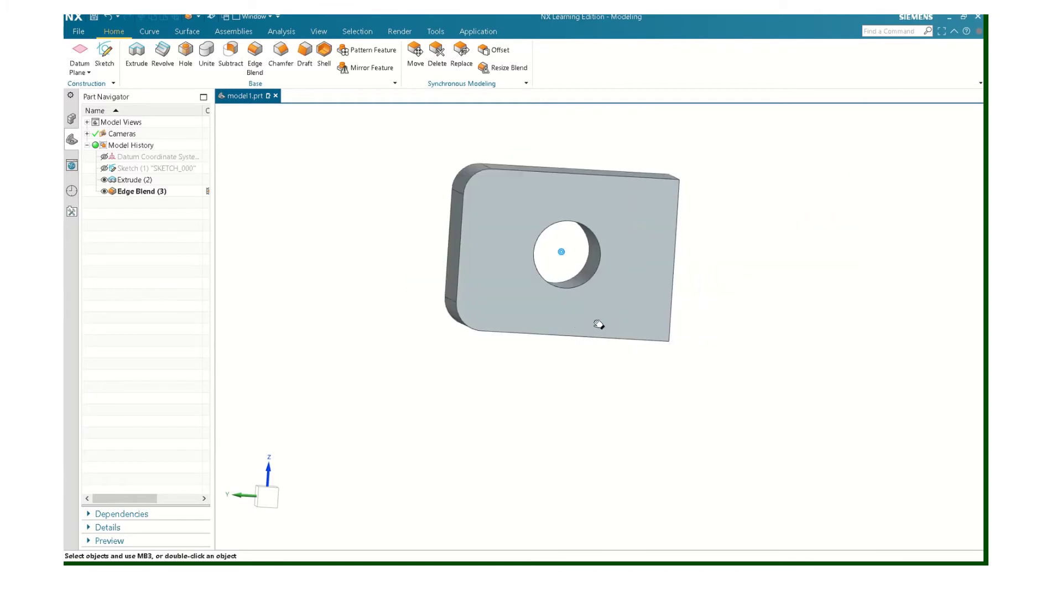
pyautogui.scroll(1, 580, 286)
pyautogui.keyDown('shift'); pyautogui.moveTo(581, 285); pyautogui.dragTo(569, 347, button='middle'); pyautogui.keyUp('shift')
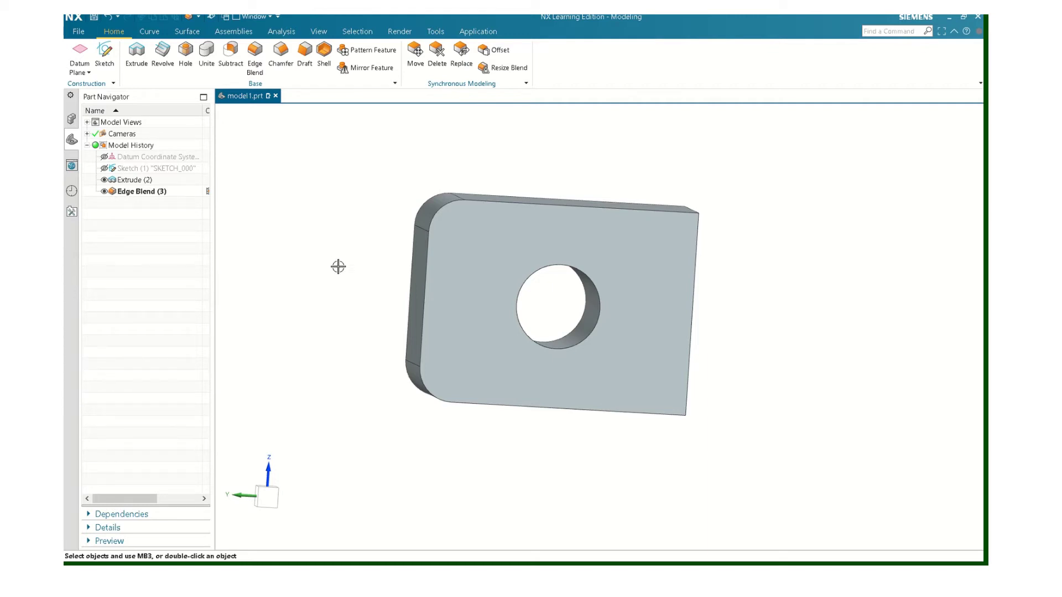
# Create a new sketch on the block's flat top face
pyautogui.click(107, 52)
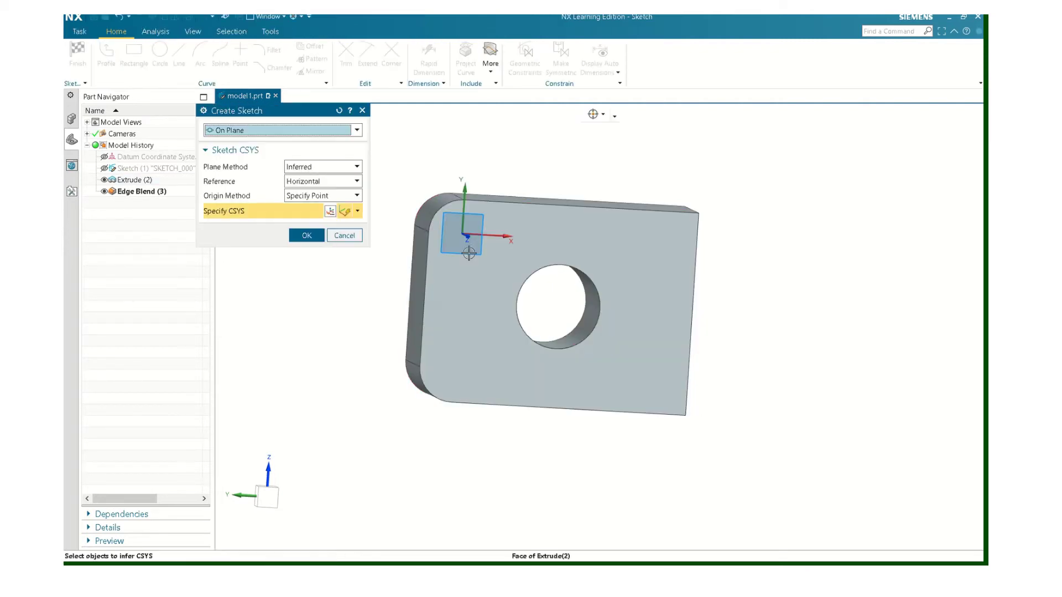
pyautogui.moveTo(462, 230); pyautogui.dragTo(473, 332, button='middle')
pyautogui.click(496, 267)
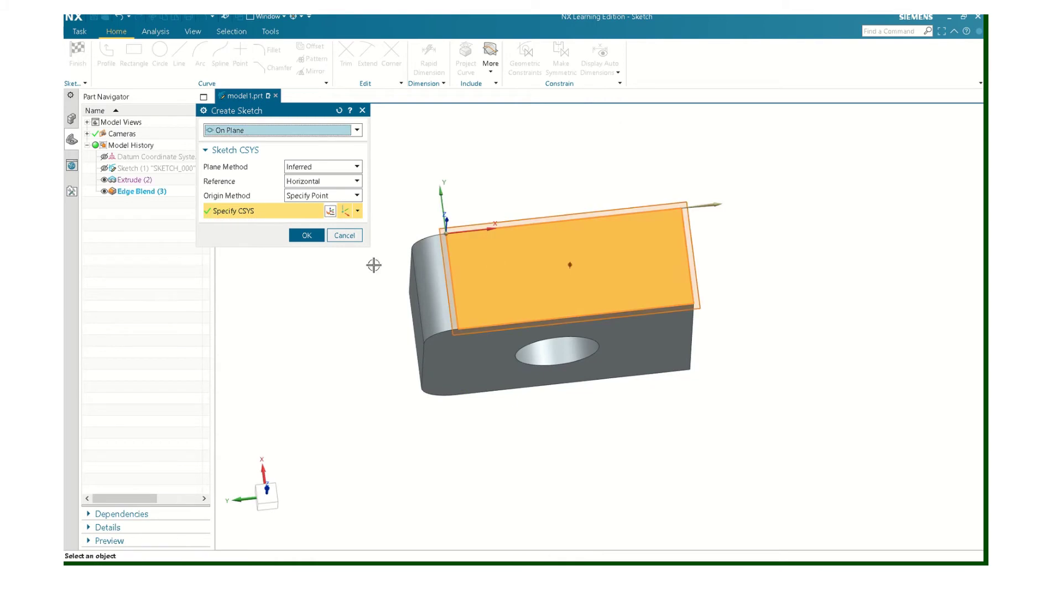
pyautogui.click(308, 236)
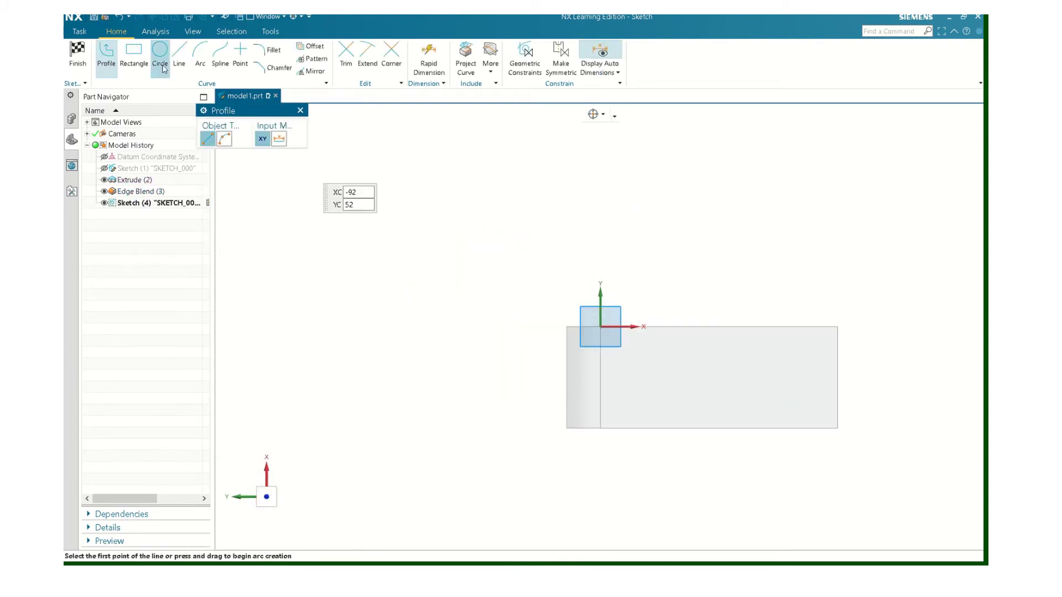
# Draw a 7.5 mm diameter circle at the face's mid-width, about 12.6 mm from the blend edge, and move both position dimensions outside the block
pyautogui.click(160, 53)
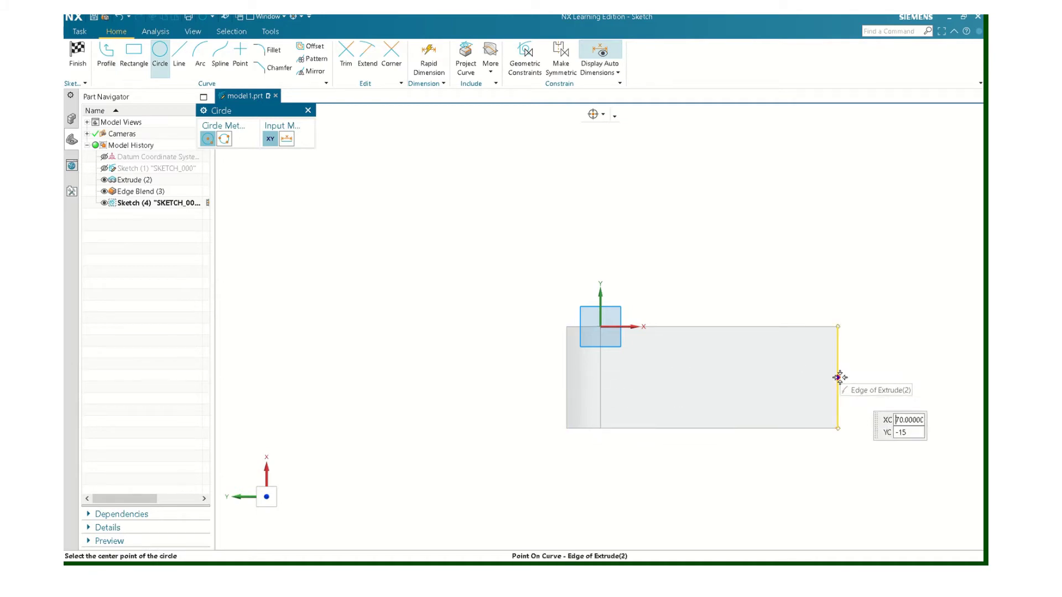
pyautogui.click(642, 378)
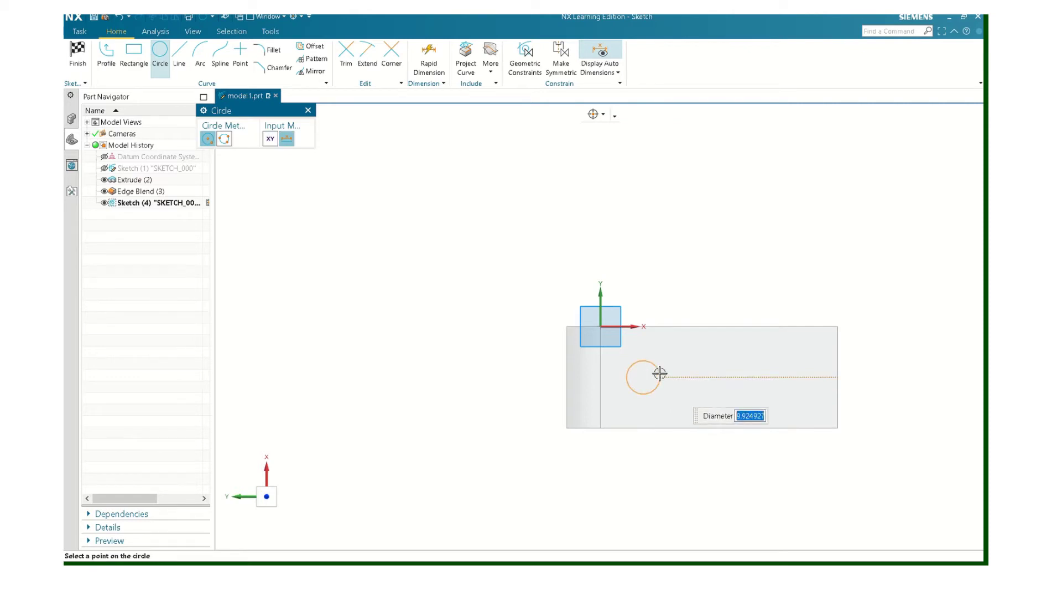
pyautogui.write('7.5')
pyautogui.press('Return')
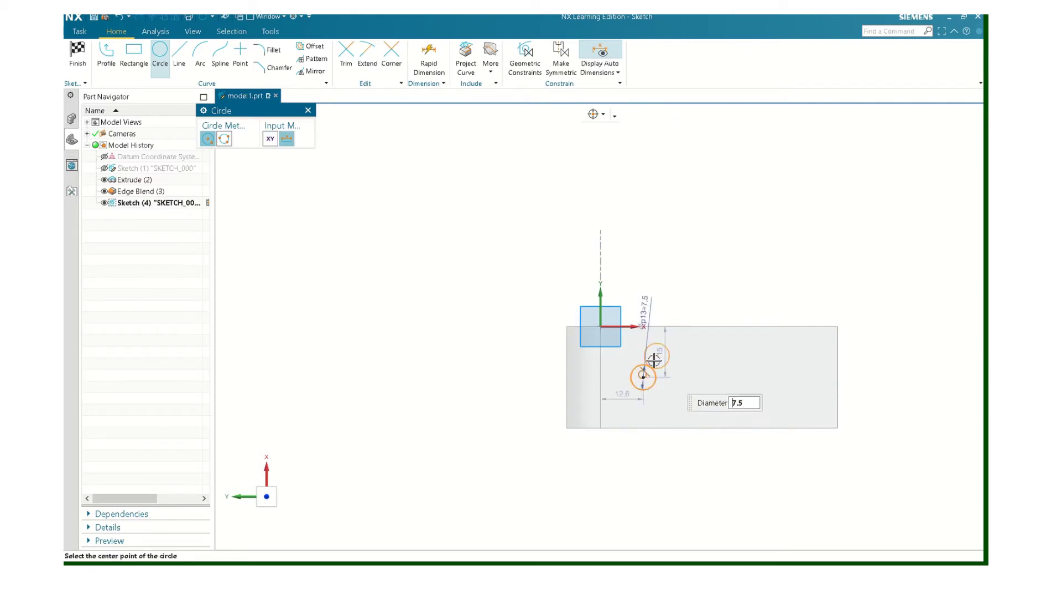
pyautogui.press('Escape')
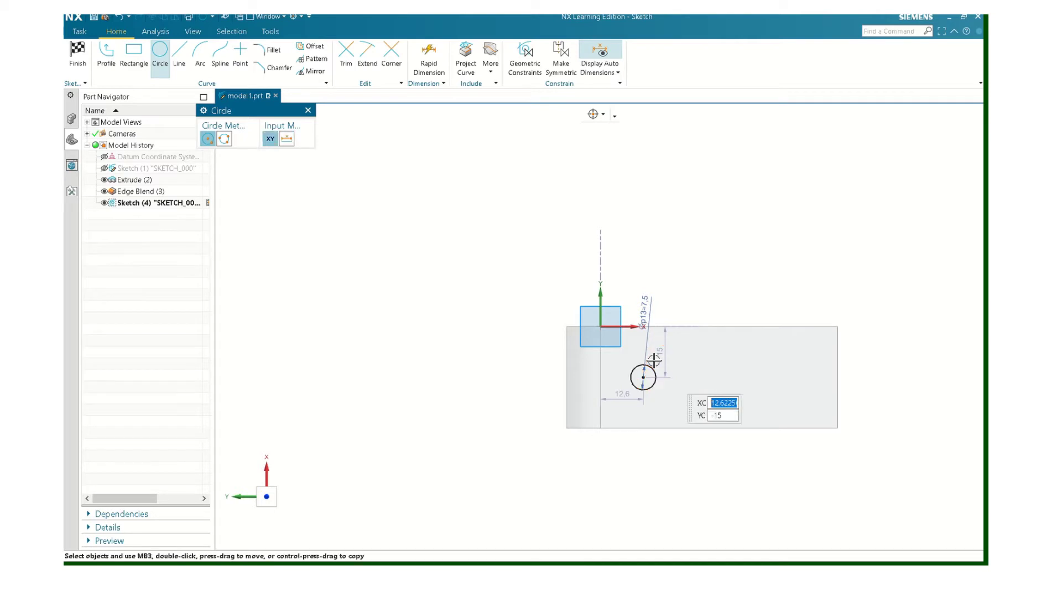
pyautogui.moveTo(658, 353); pyautogui.dragTo(880, 352)
pyautogui.moveTo(634, 396); pyautogui.dragTo(621, 471)
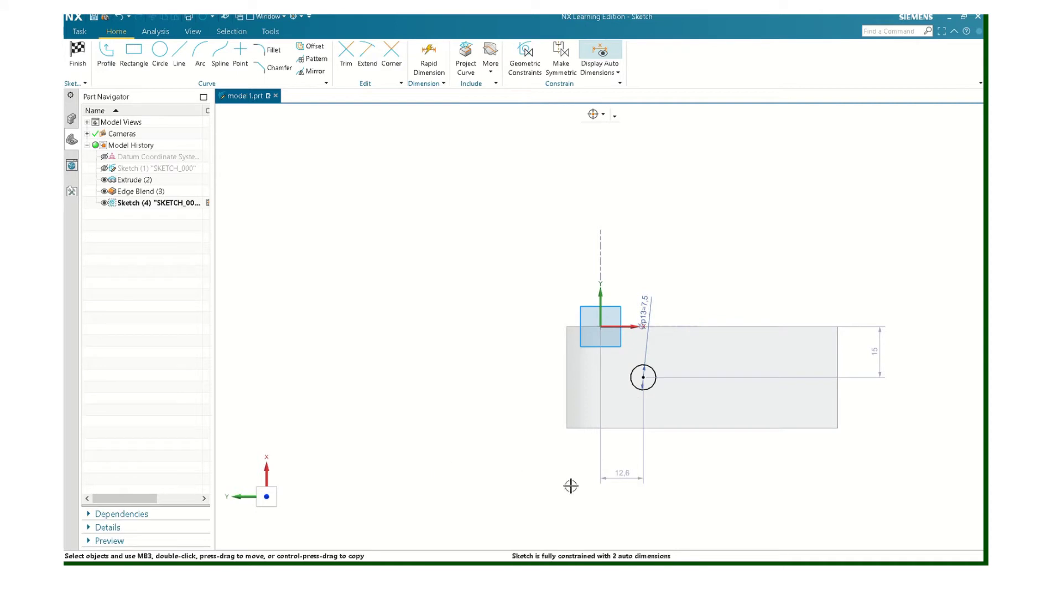
# Add a 55 mm horizontal dimension between the unblended end edge of the face and the circle's centre
pyautogui.scroll(5, 628, 470)
pyautogui.scroll(-2, 628, 459)
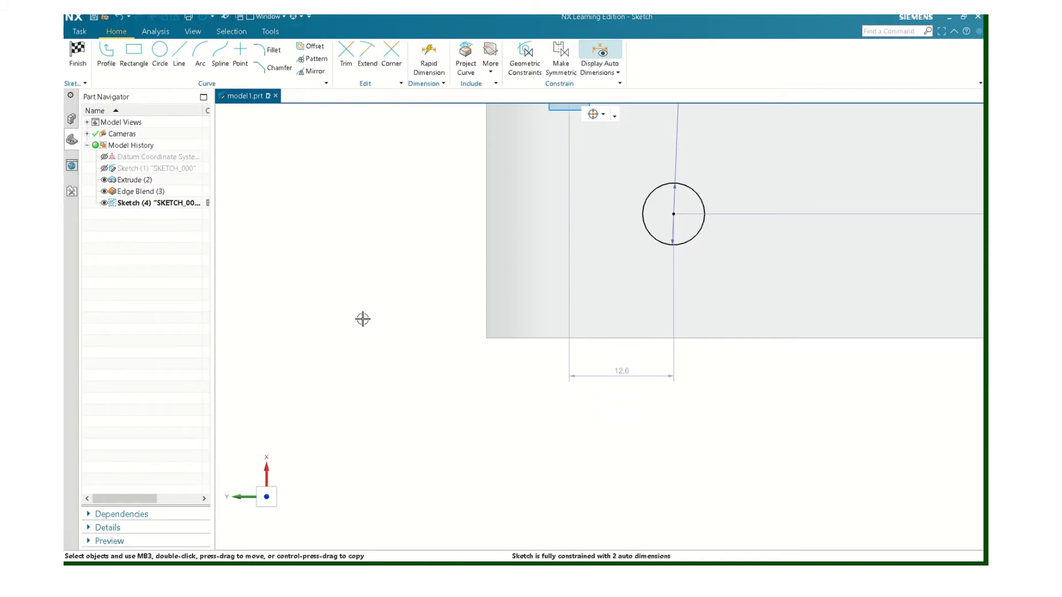
pyautogui.scroll(2, 498, 301)
pyautogui.scroll(-4, 522, 294)
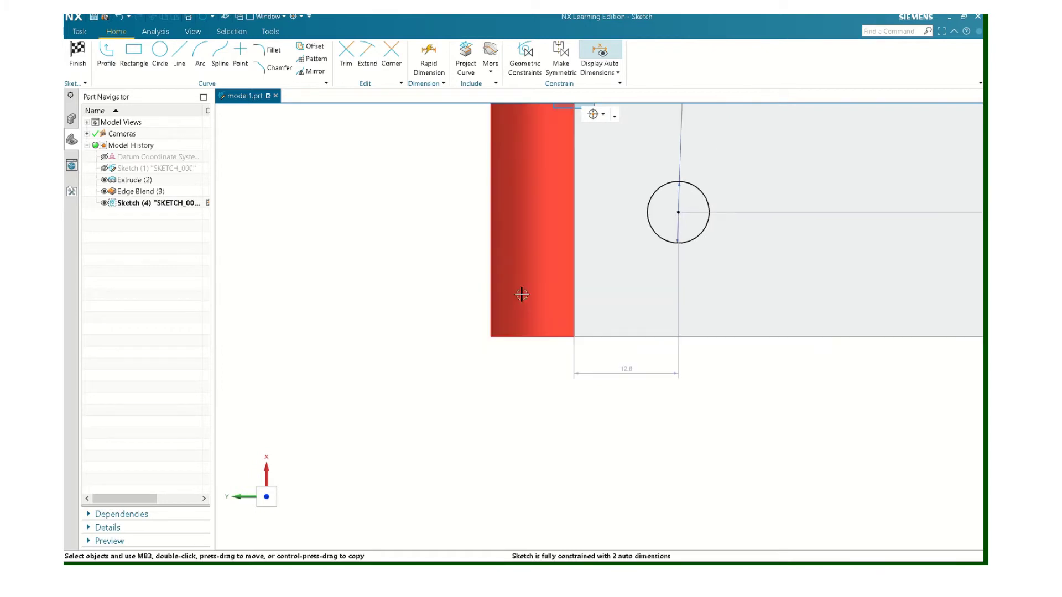
pyautogui.scroll(-1, 528, 287)
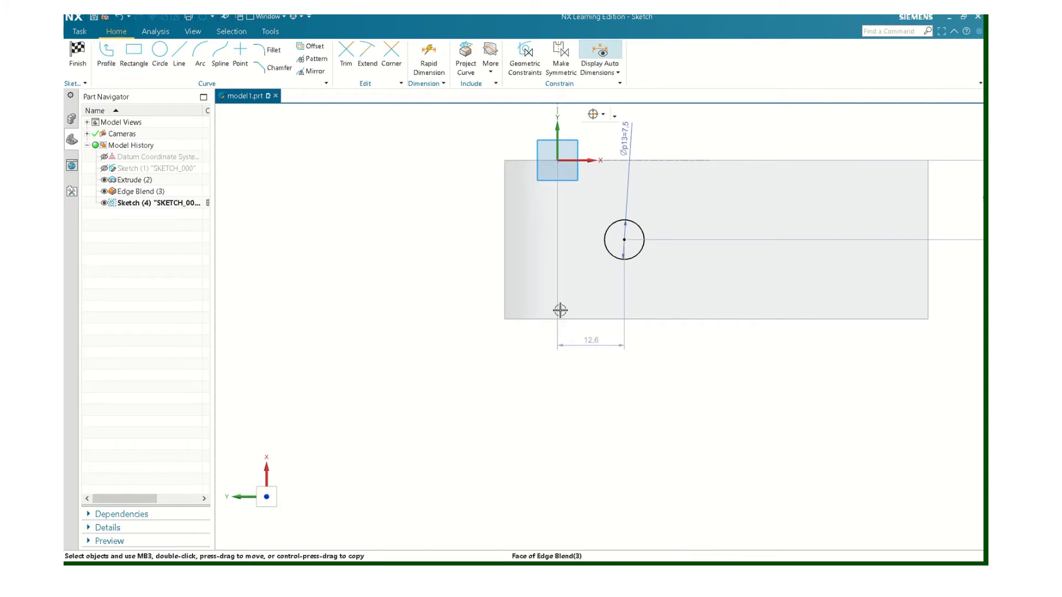
pyautogui.click(420, 62)
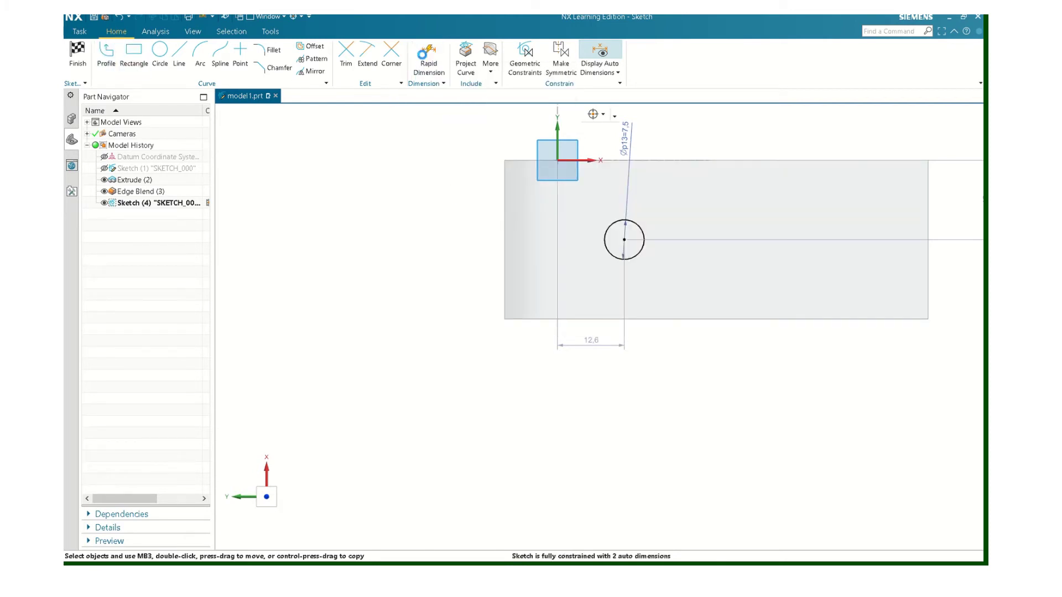
pyautogui.click(928, 313)
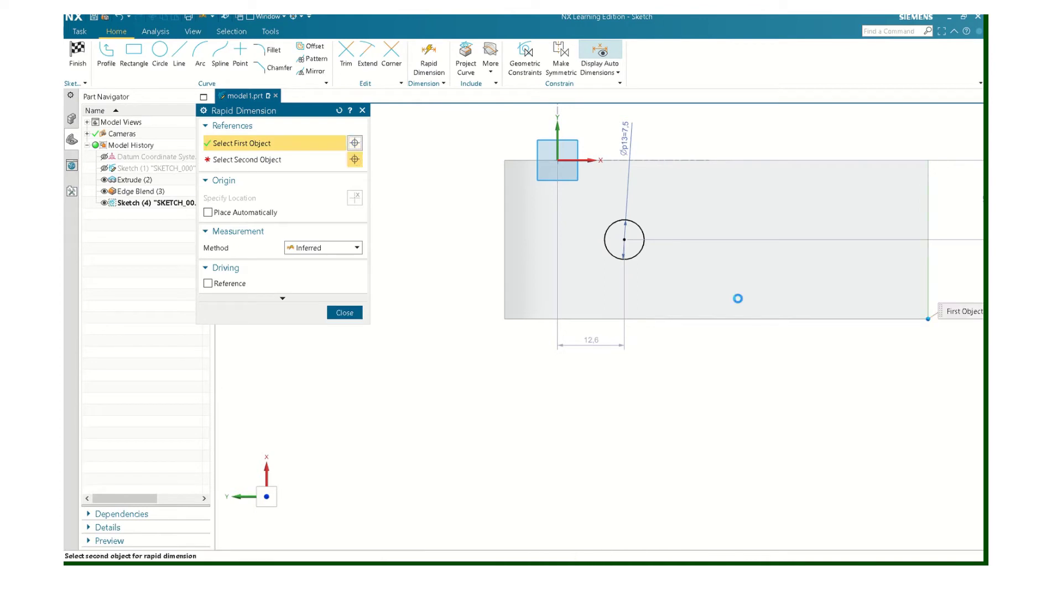
pyautogui.click(625, 240)
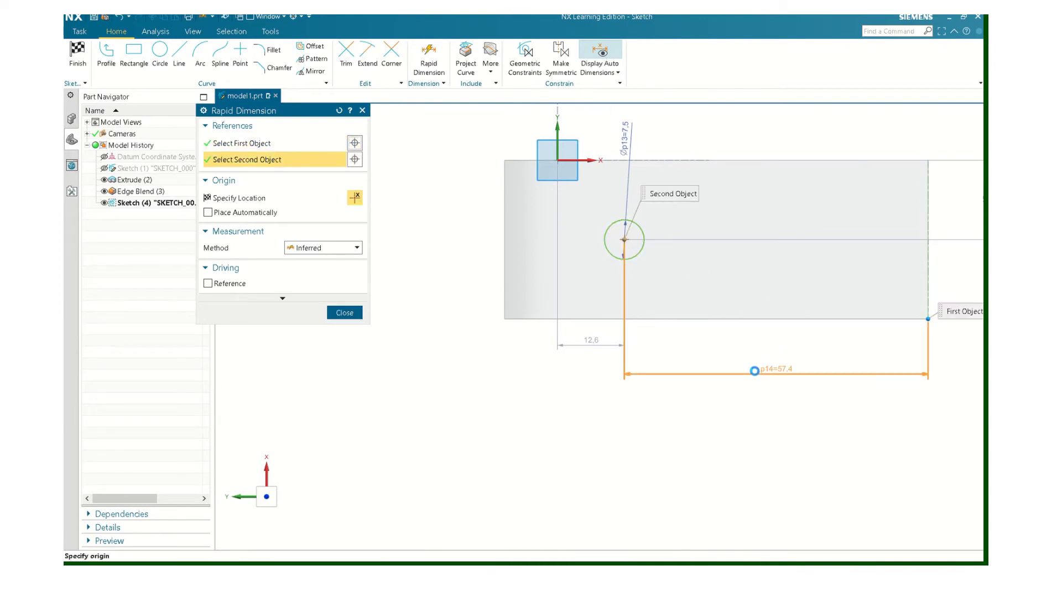
pyautogui.click(750, 381)
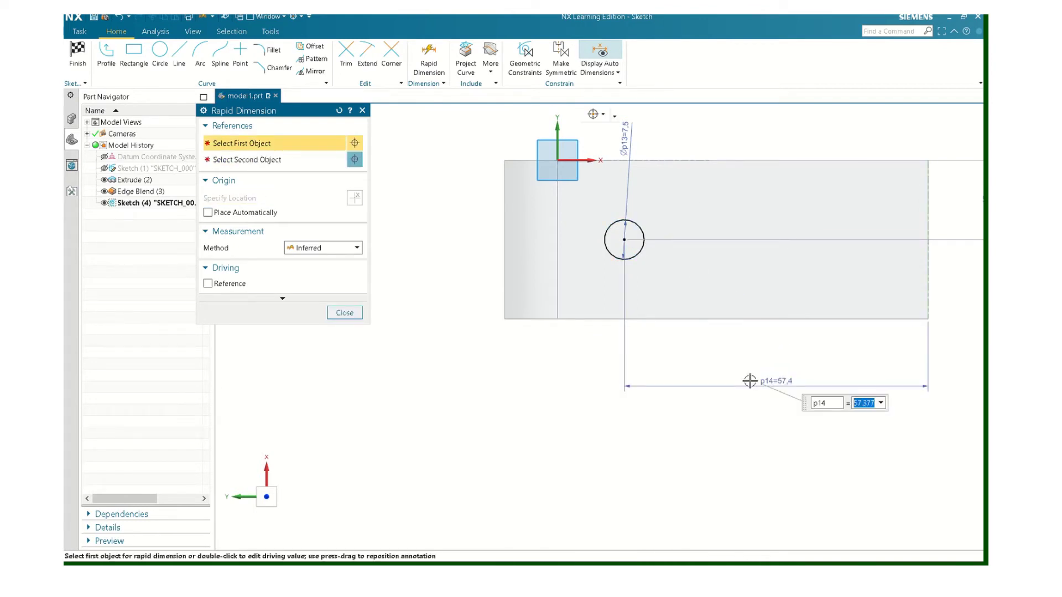
pyautogui.write('55')
pyautogui.press('Return')
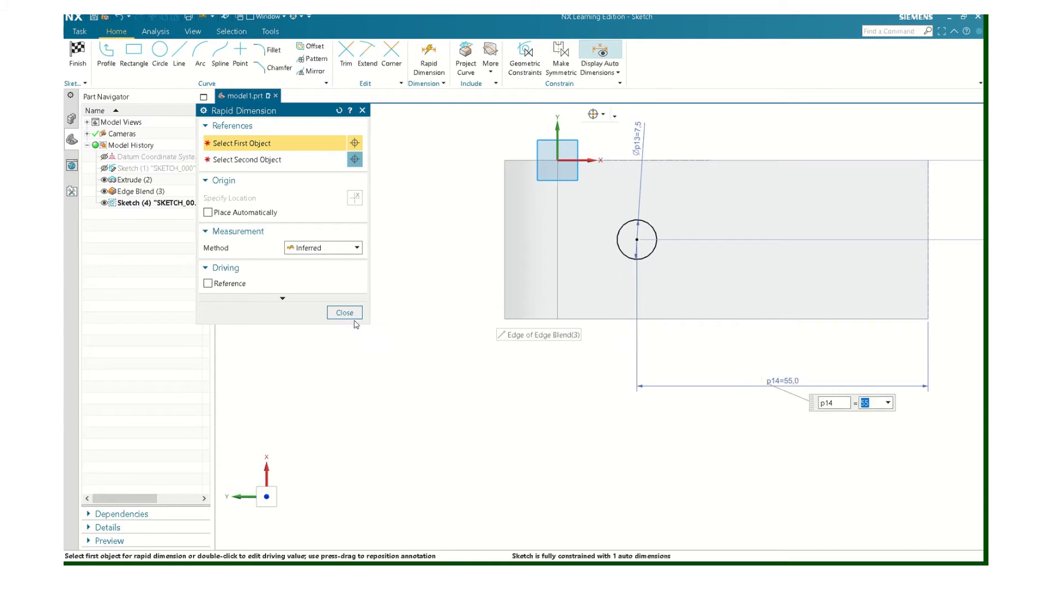
pyautogui.press('Escape')
pyautogui.scroll(-3, 698, 260)
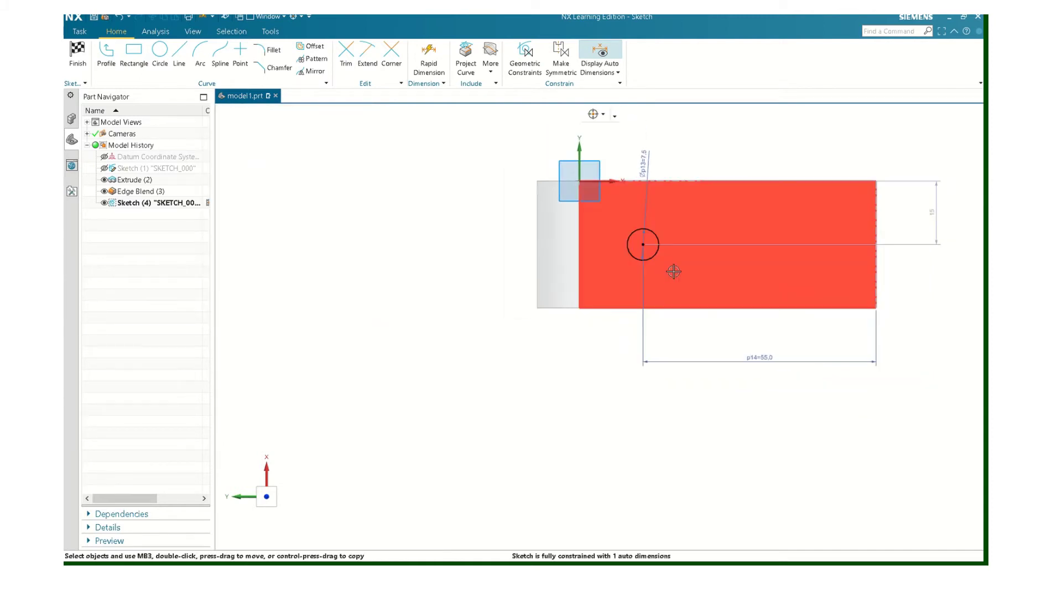
pyautogui.moveTo(725, 254); pyautogui.dragTo(728, 204, button='middle')
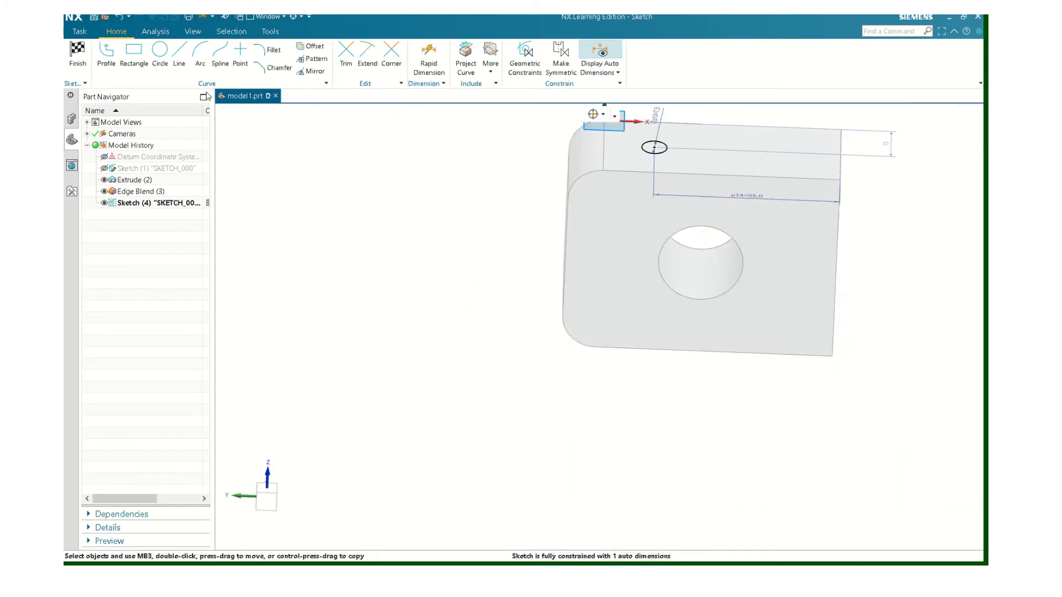
# Finish the sketch and set up an Extrude of the circle as a Subtract, reversing its direction into the block
pyautogui.click(76, 54)
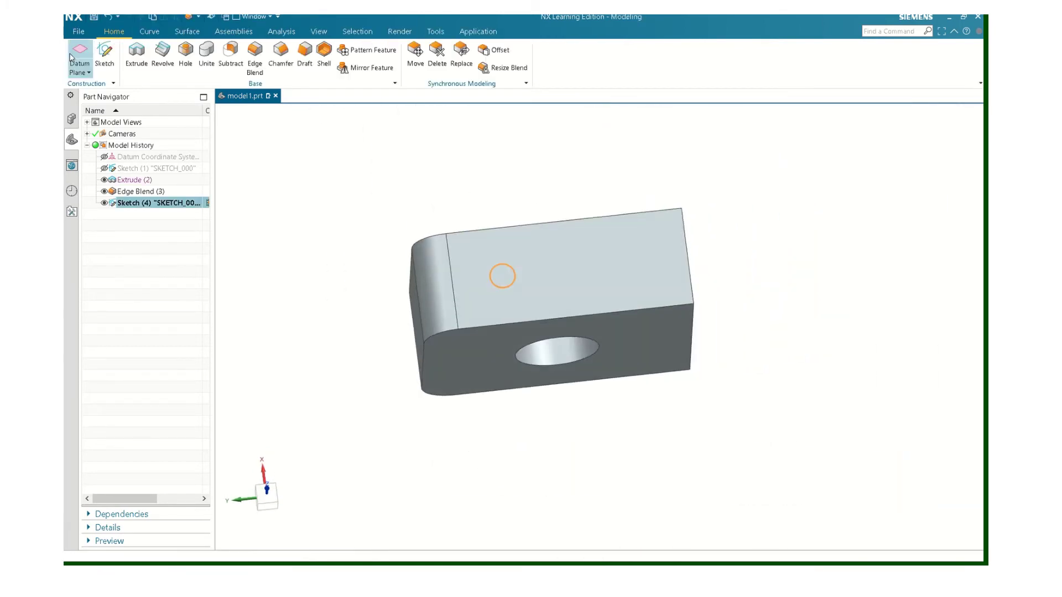
pyautogui.click(137, 56)
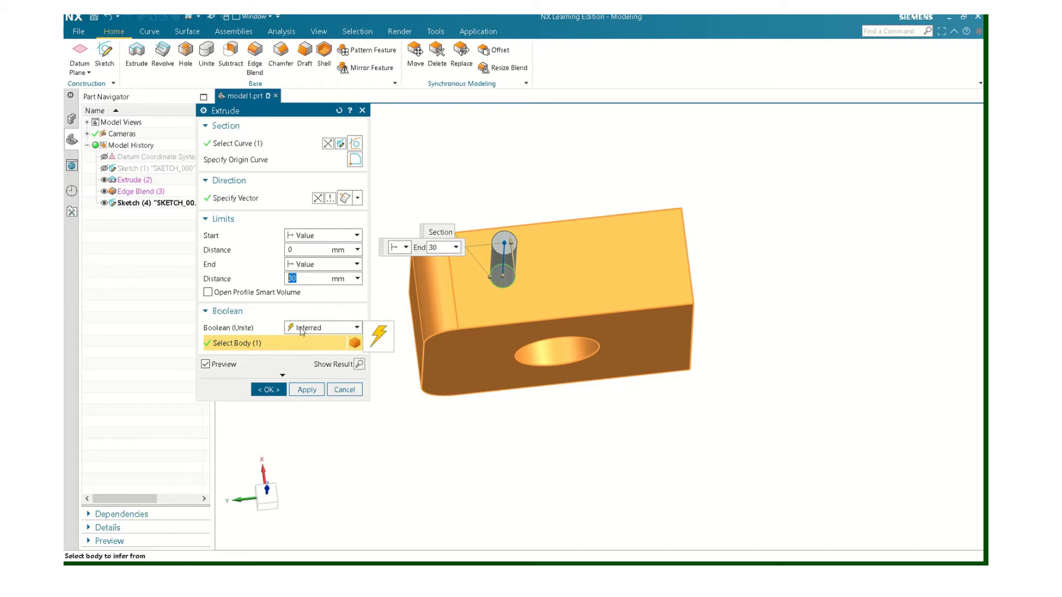
pyautogui.moveTo(489, 266); pyautogui.dragTo(487, 218, button='middle')
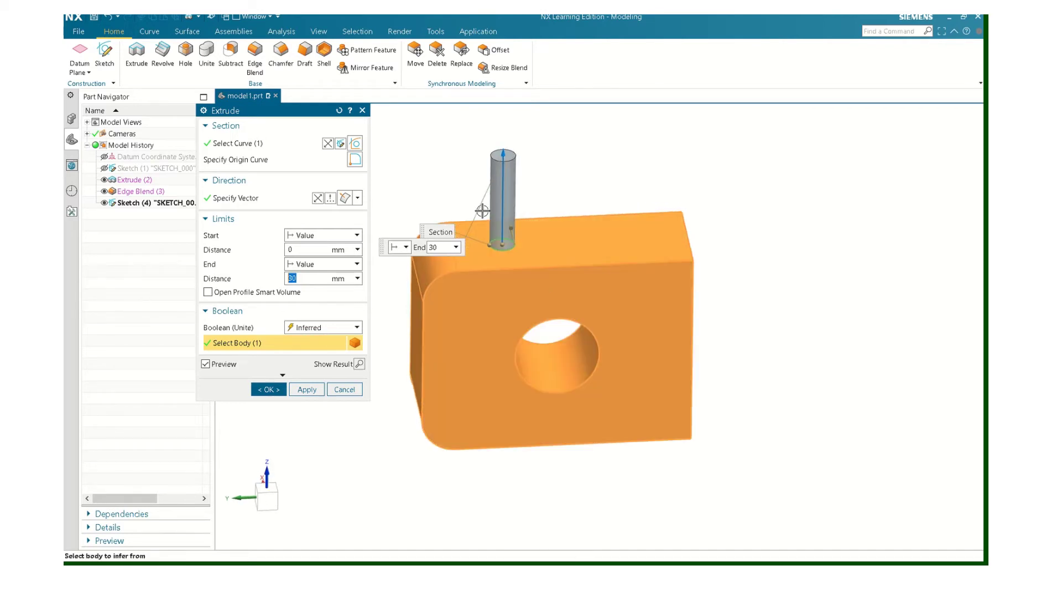
pyautogui.scroll(2, 377, 341)
pyautogui.click(357, 328)
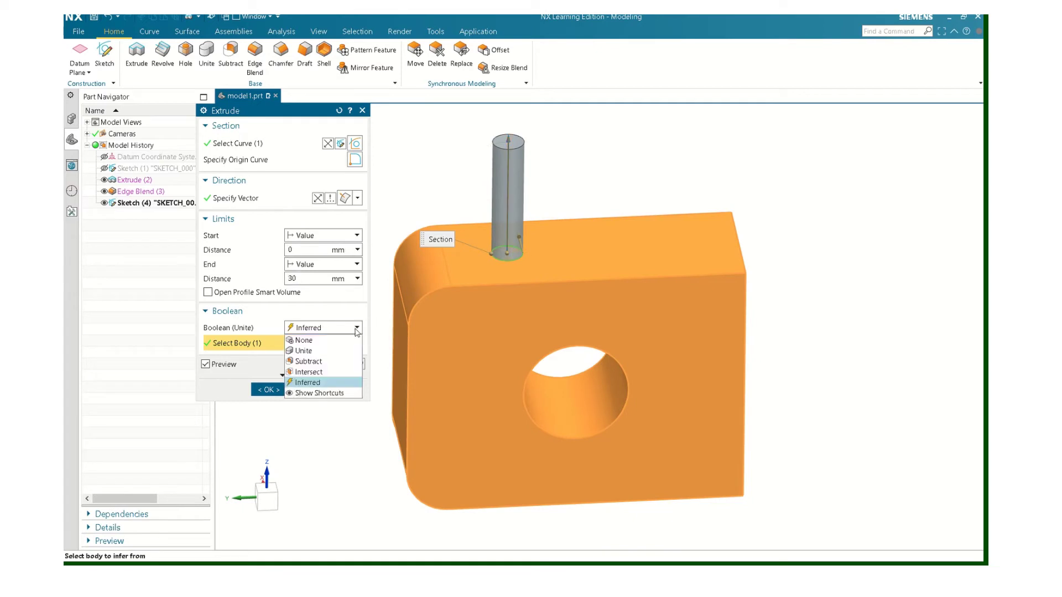
pyautogui.click(319, 360)
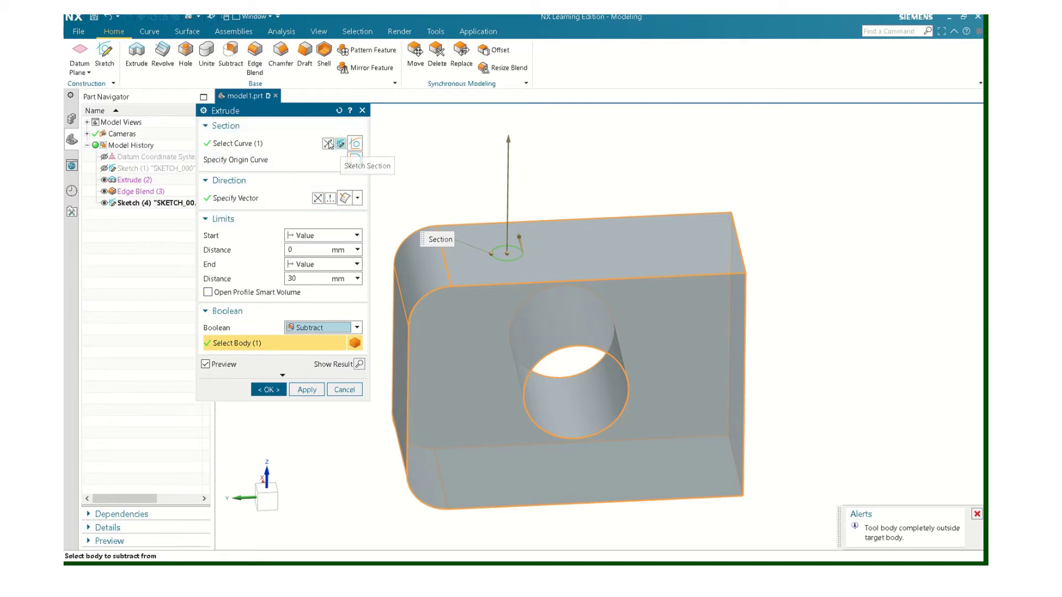
pyautogui.click(318, 198)
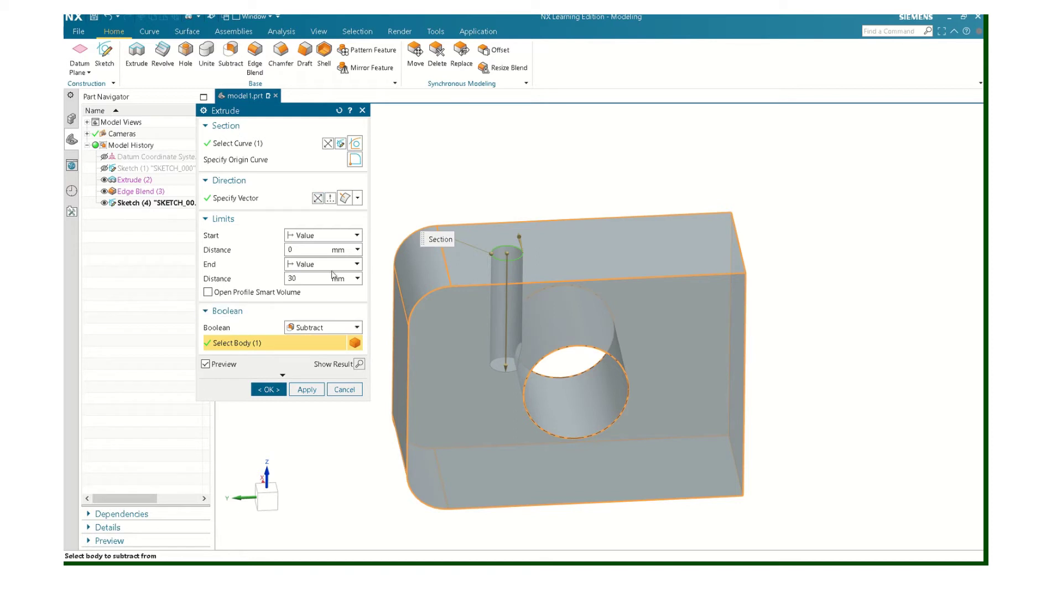
# Set the extrusion's end limit to Through All and create the cut
pyautogui.click(357, 280)
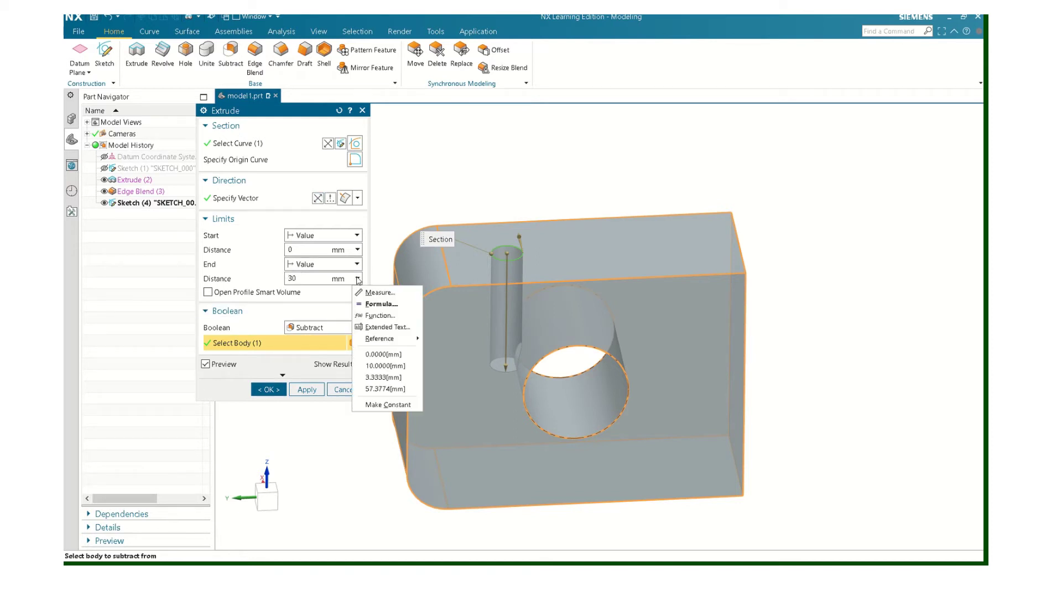
pyautogui.click(357, 264)
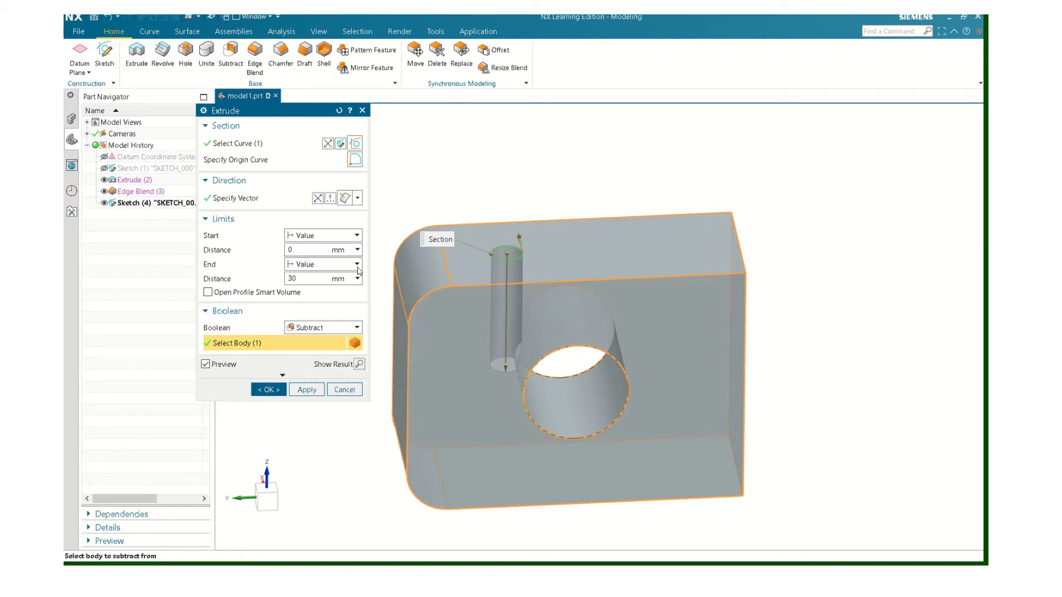
pyautogui.click(357, 264)
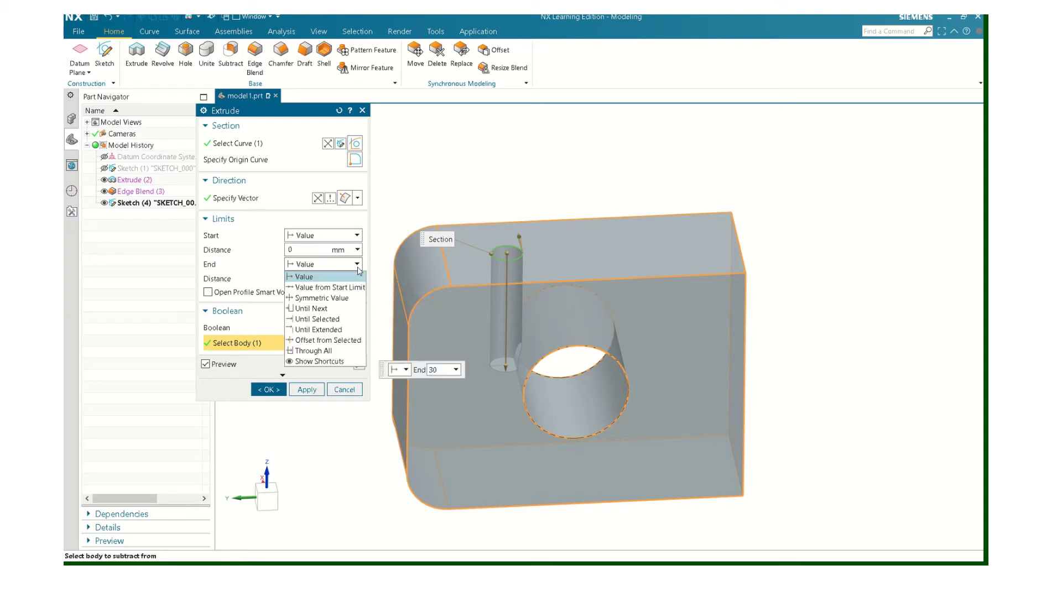
pyautogui.click(326, 352)
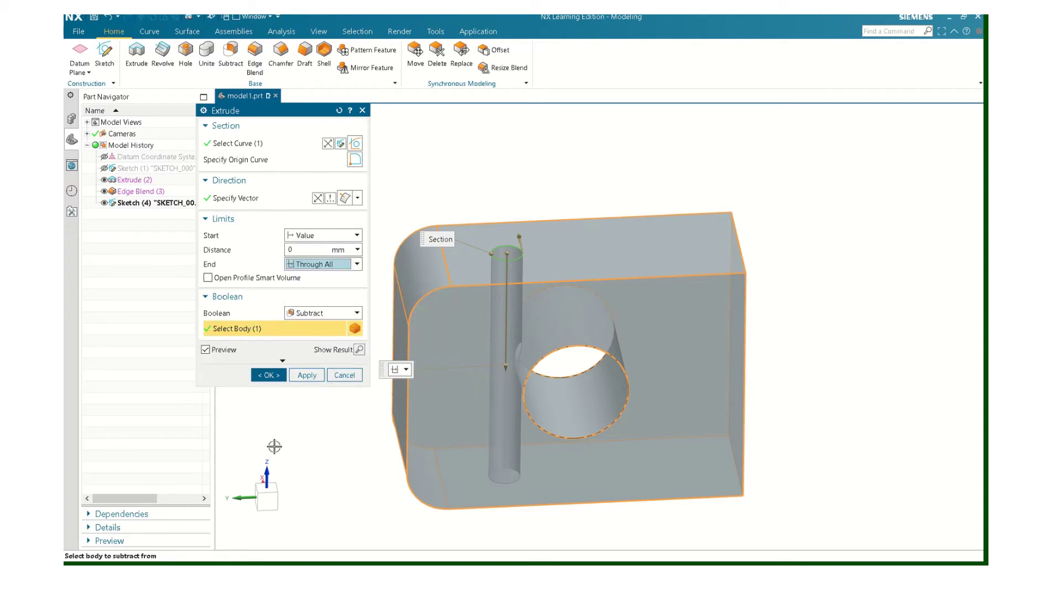
pyautogui.click(268, 376)
# Inspect the new cross hole through the block and hide the circle sketch used for it
pyautogui.moveTo(333, 371); pyautogui.dragTo(313, 348, button='middle')
pyautogui.scroll(4, 424, 356)
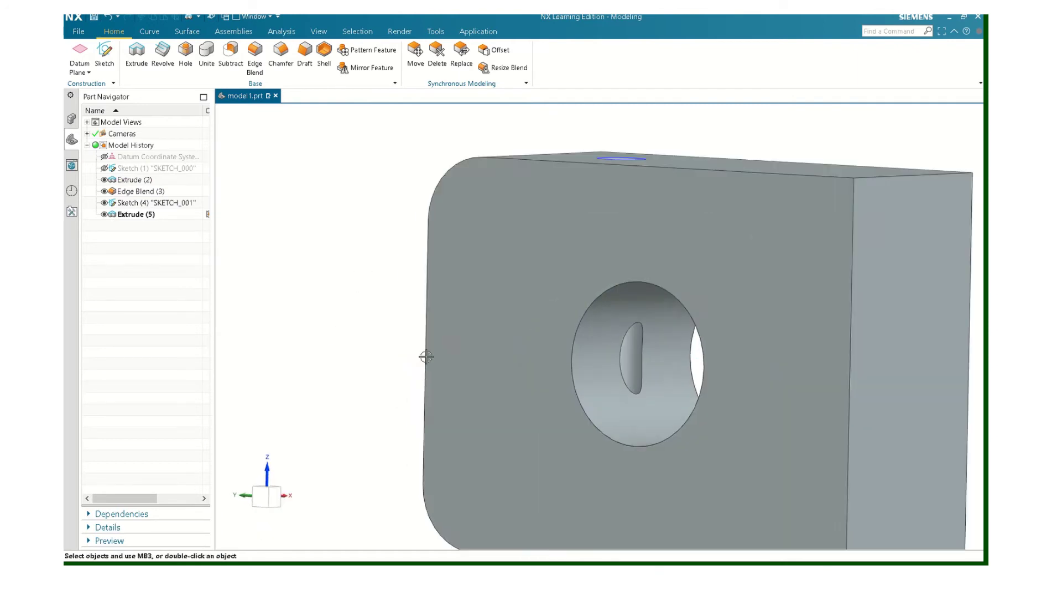
pyautogui.scroll(-6, 516, 356)
pyautogui.moveTo(543, 349); pyautogui.dragTo(439, 312, button='middle')
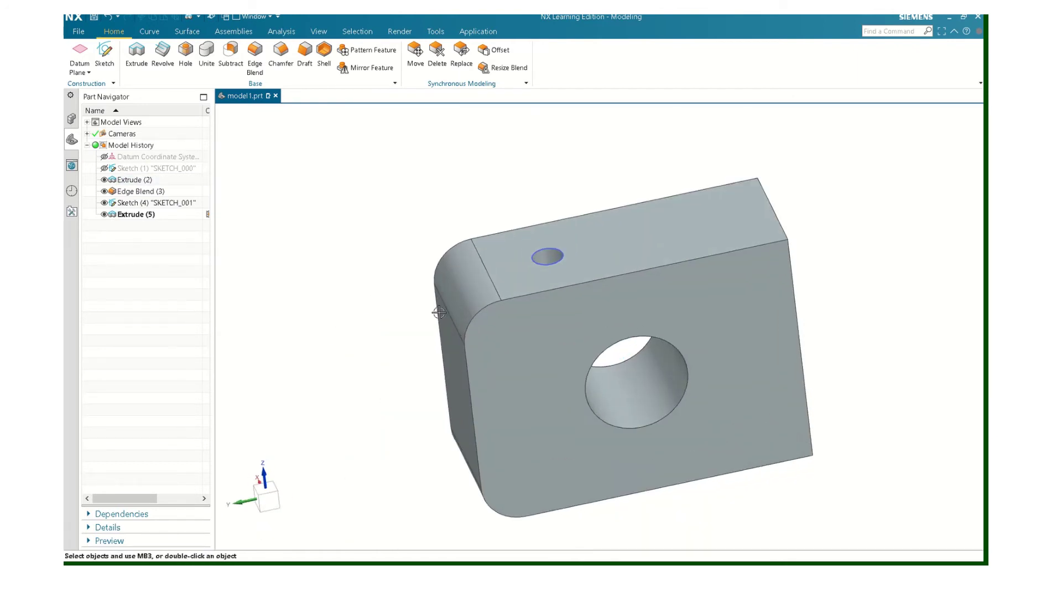
pyautogui.rightClick(161, 207)
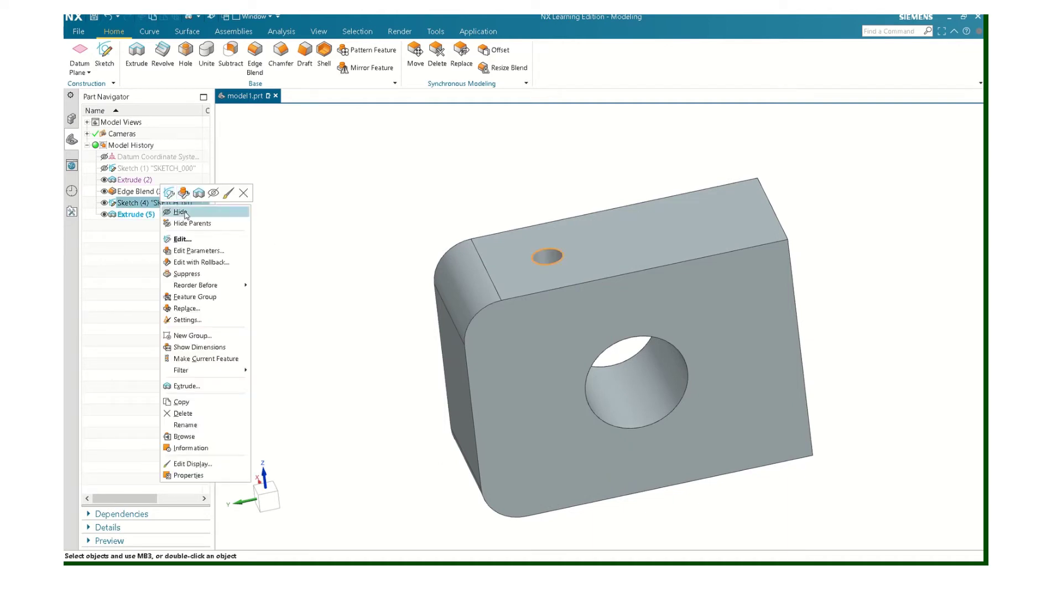
pyautogui.click(208, 213)
pyautogui.scroll(-3, 486, 332)
pyautogui.moveTo(486, 332)
pyautogui.mouseDown(button='middle')
pyautogui.moveTo(534, 349)
pyautogui.moveTo(498, 343)
pyautogui.mouseUp(button='middle')
# Save the part under the name "filet block" in the NX Stuff 2021 folder inside MET 132 SP 2021 on the desktop
pyautogui.click(78, 33)
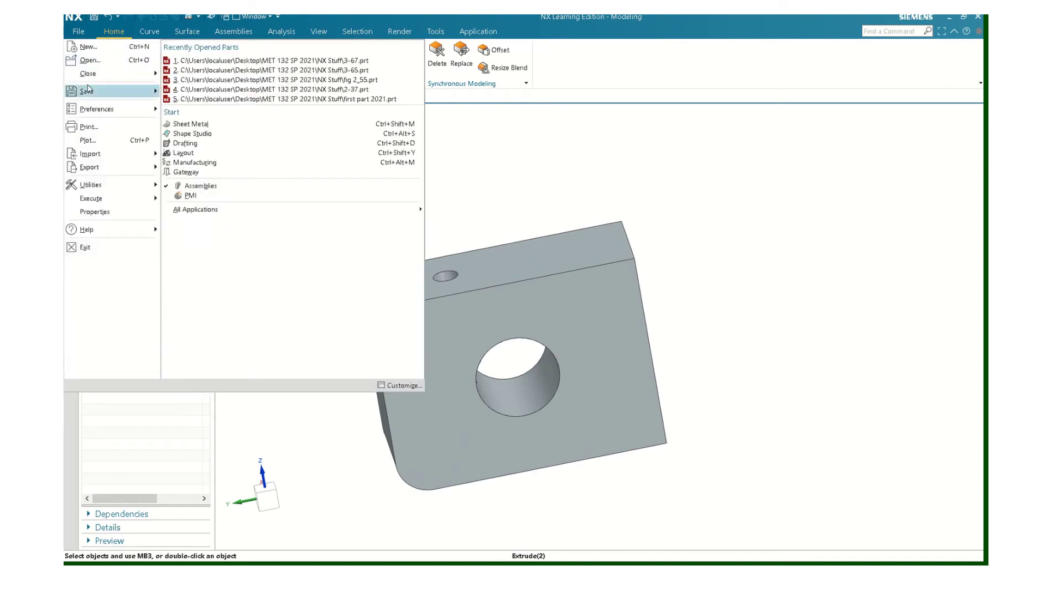
pyautogui.moveTo(91, 91)
pyautogui.click(191, 113)
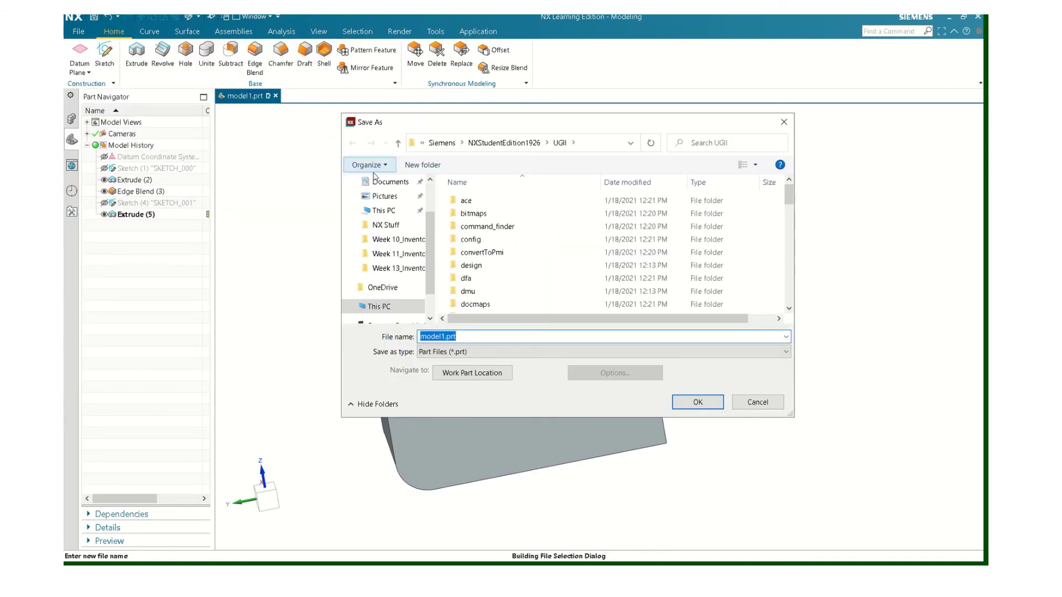
pyautogui.scroll(2, 379, 197)
pyautogui.click(386, 205)
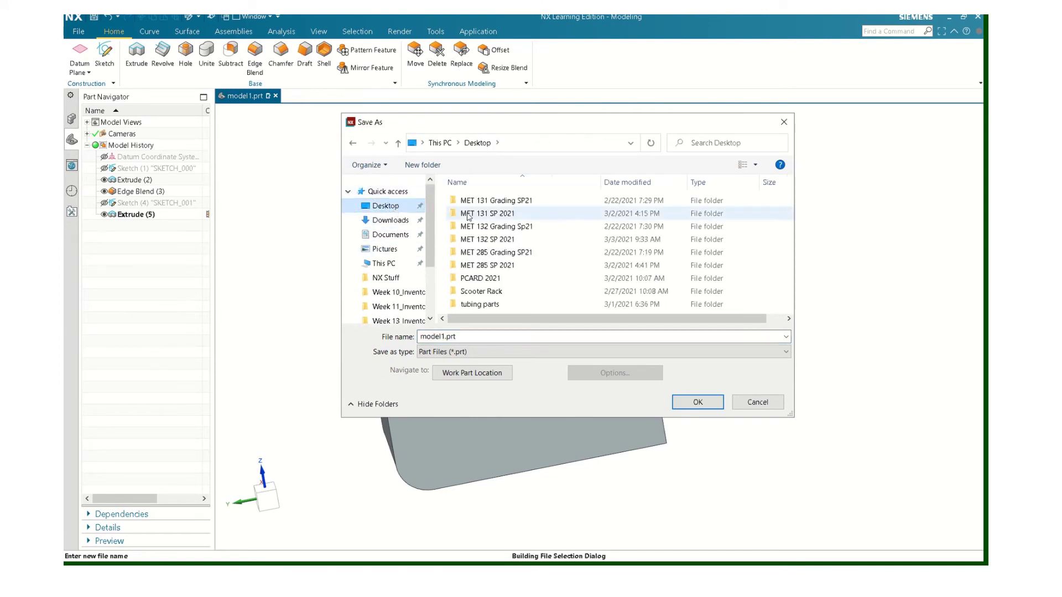
pyautogui.click(491, 243)
pyautogui.doubleClick(491, 244)
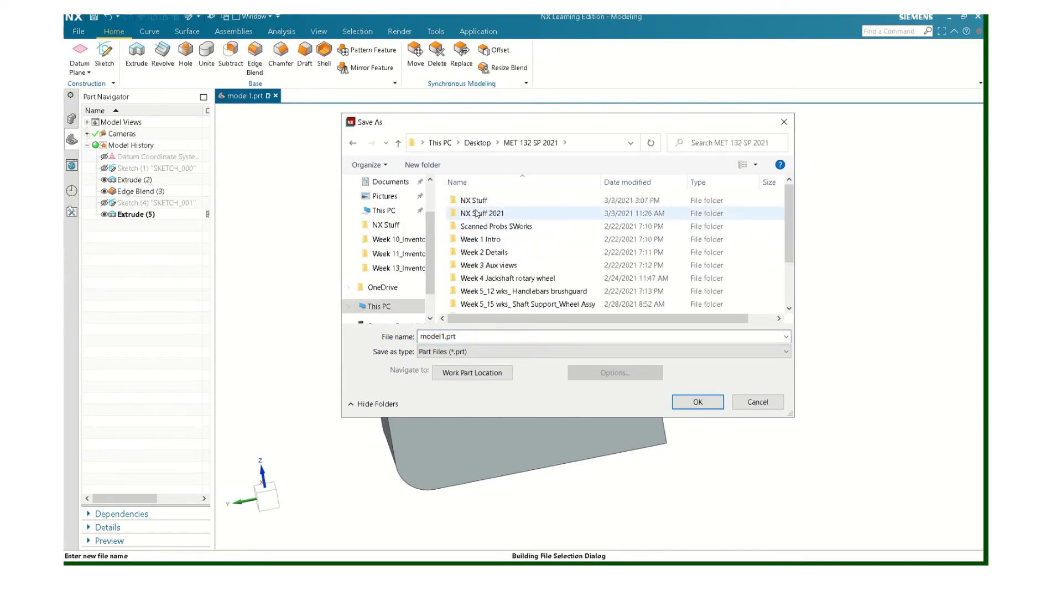
pyautogui.doubleClick(479, 215)
pyautogui.click(486, 335)
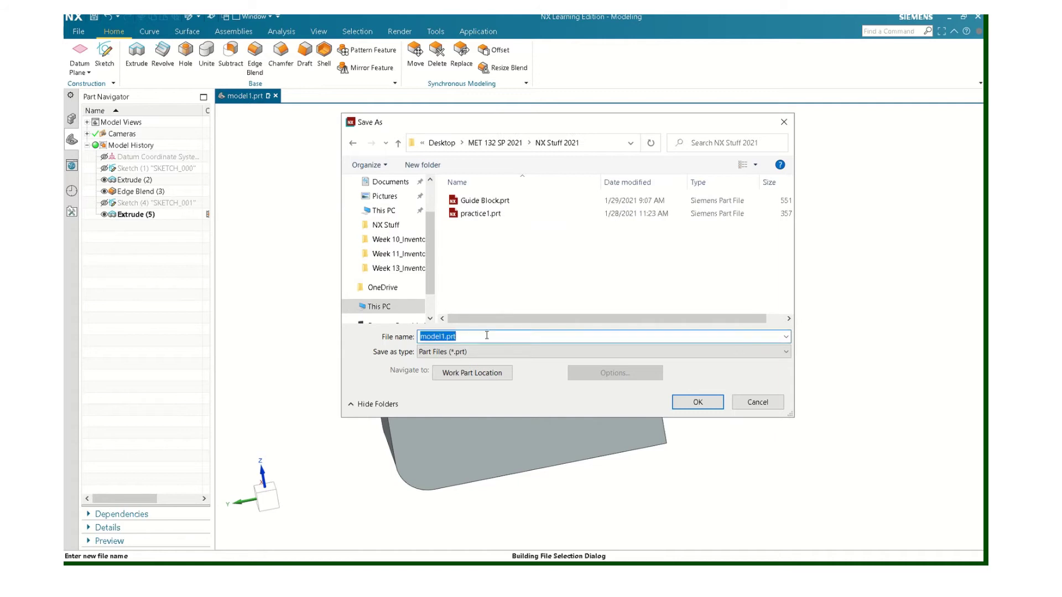
pyautogui.write('fllet block')
pyautogui.click(697, 402)
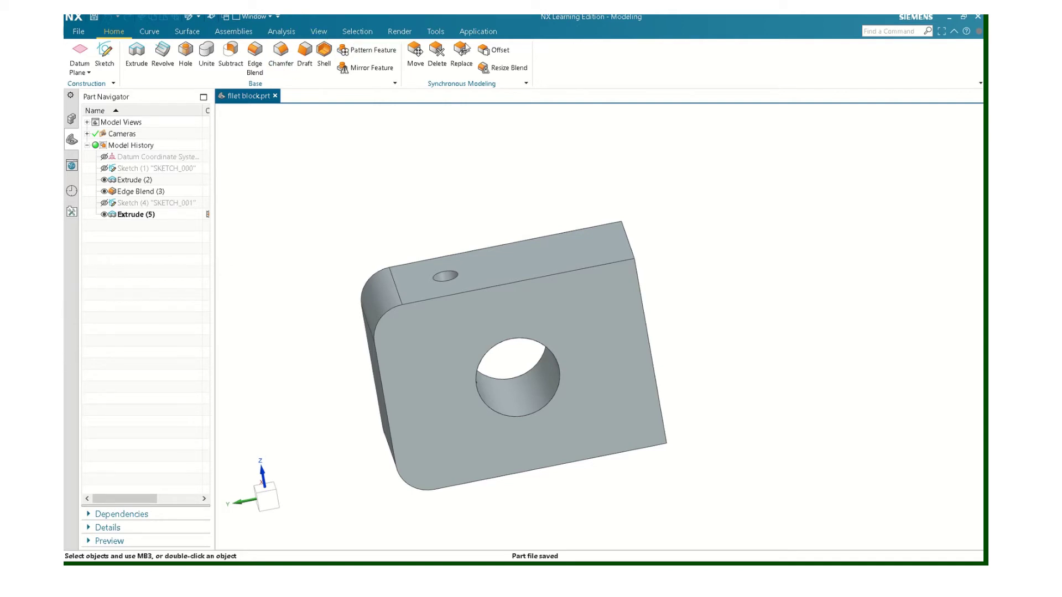
# Switch to the Drafting application and create an A3 sheet from the template, leaving the title block cells unfilled
pyautogui.click(479, 32)
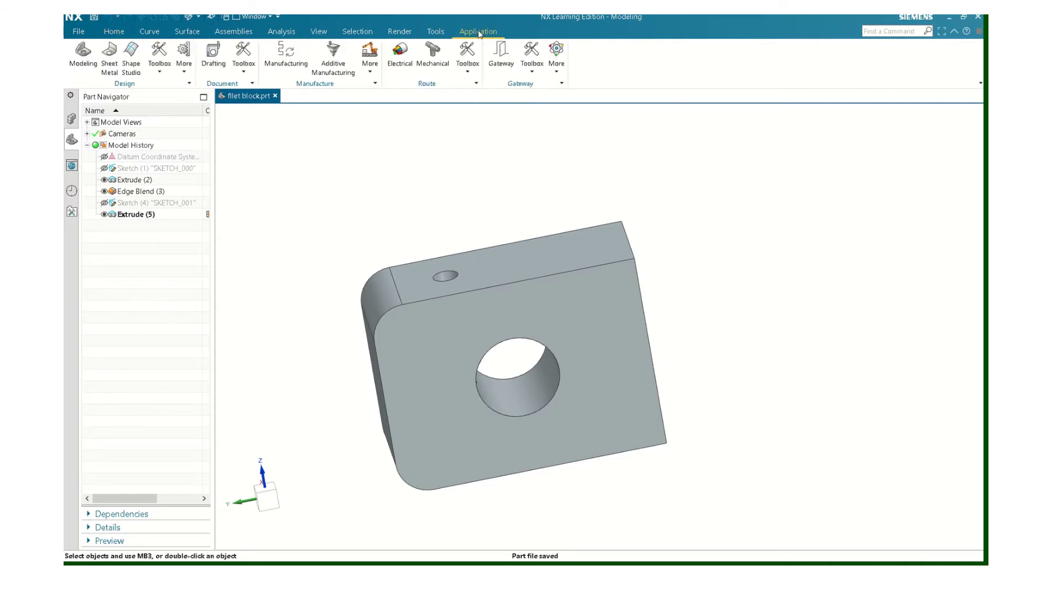
pyautogui.click(214, 55)
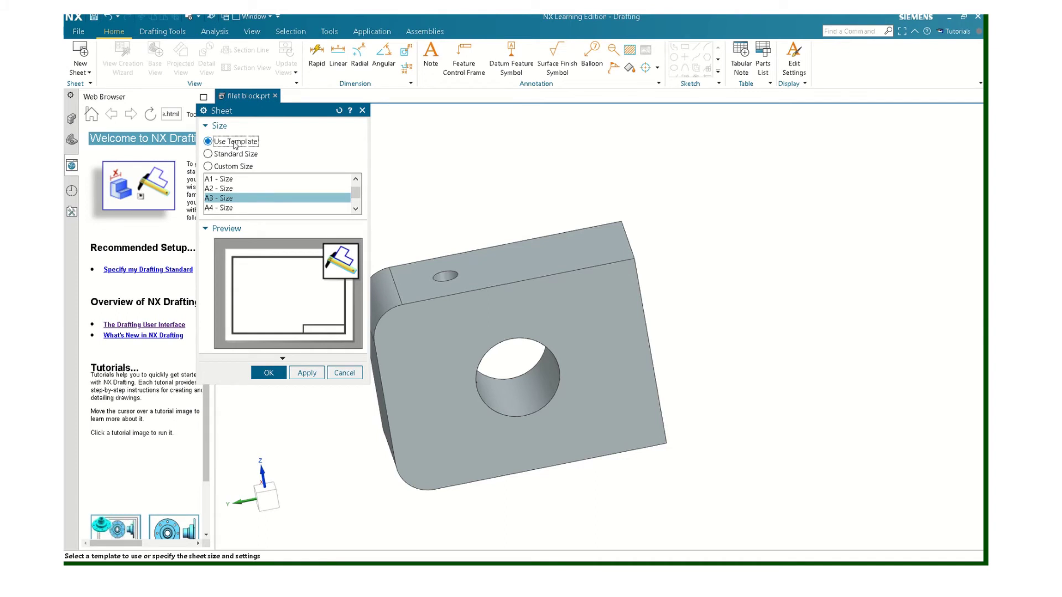
pyautogui.click(215, 200)
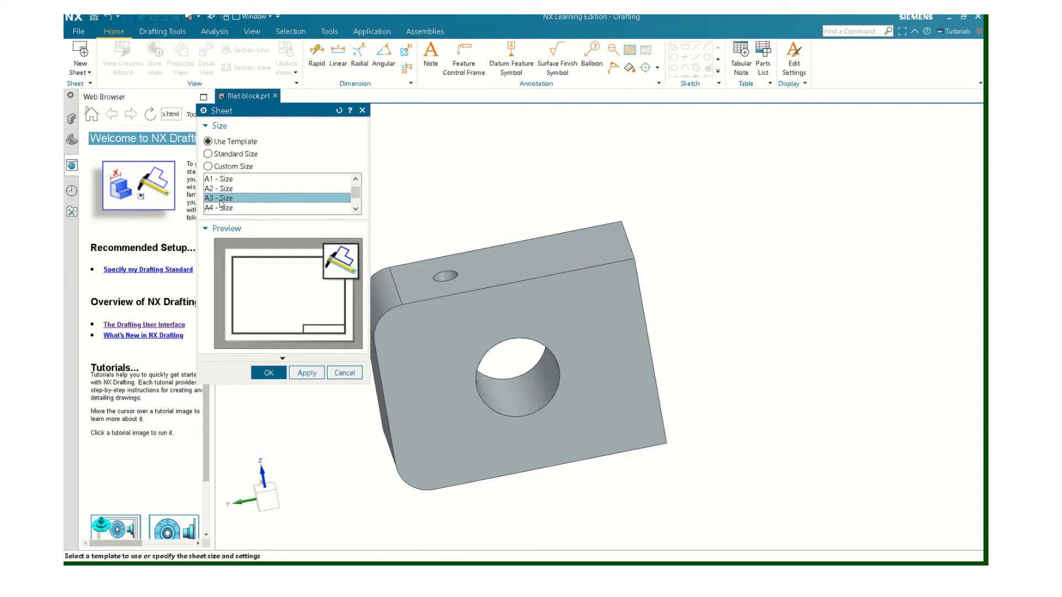
pyautogui.click(269, 373)
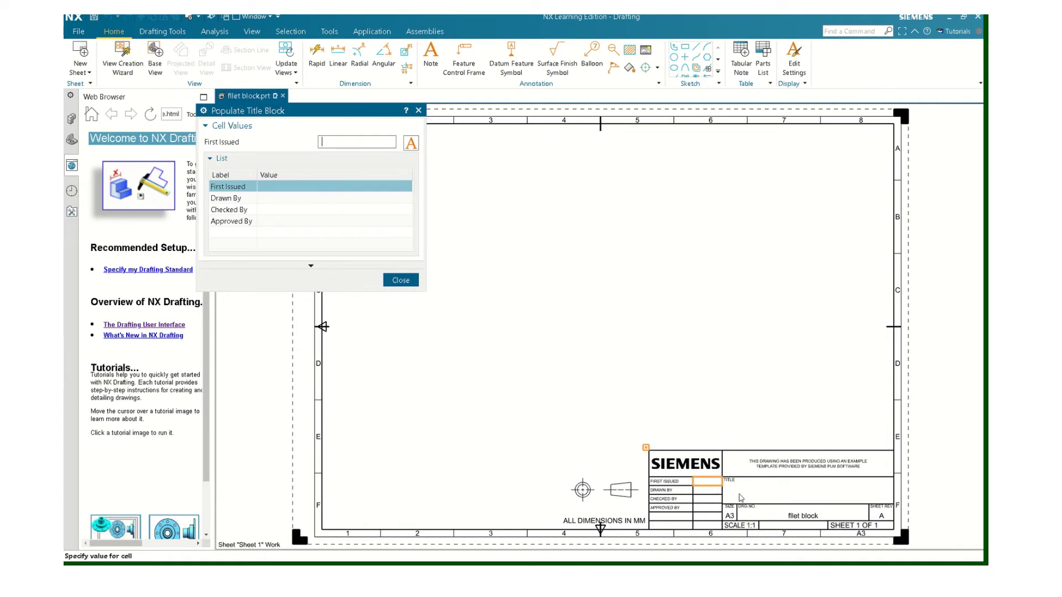
pyautogui.click(395, 281)
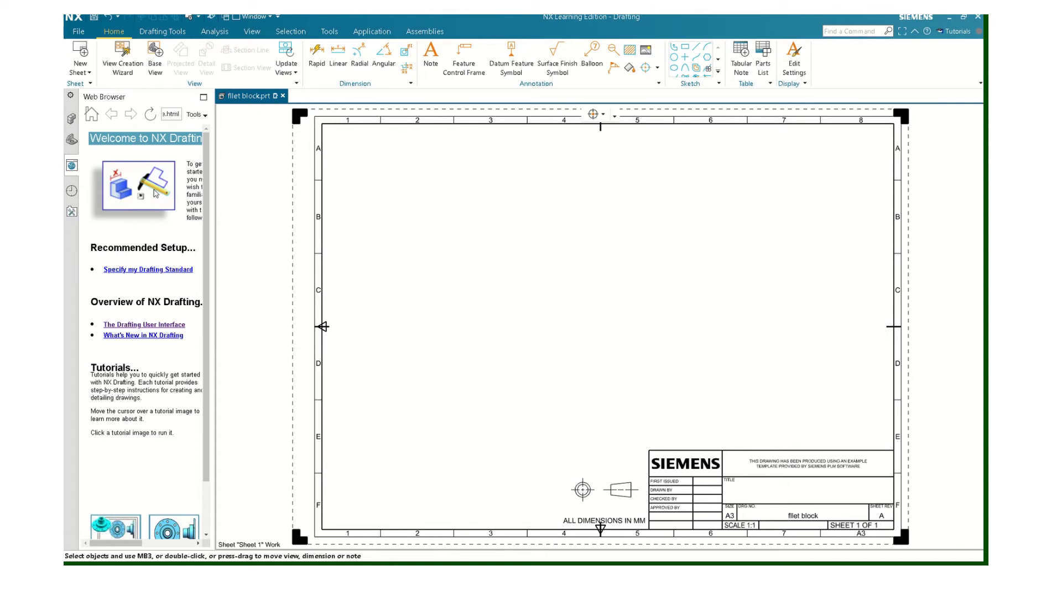
pyautogui.click(133, 271)
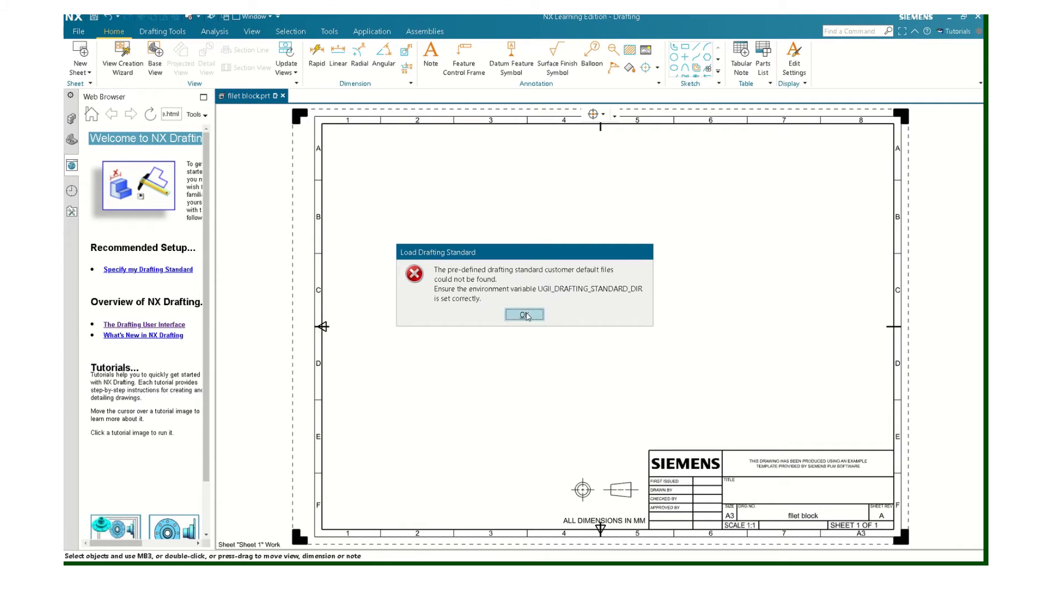
pyautogui.click(525, 314)
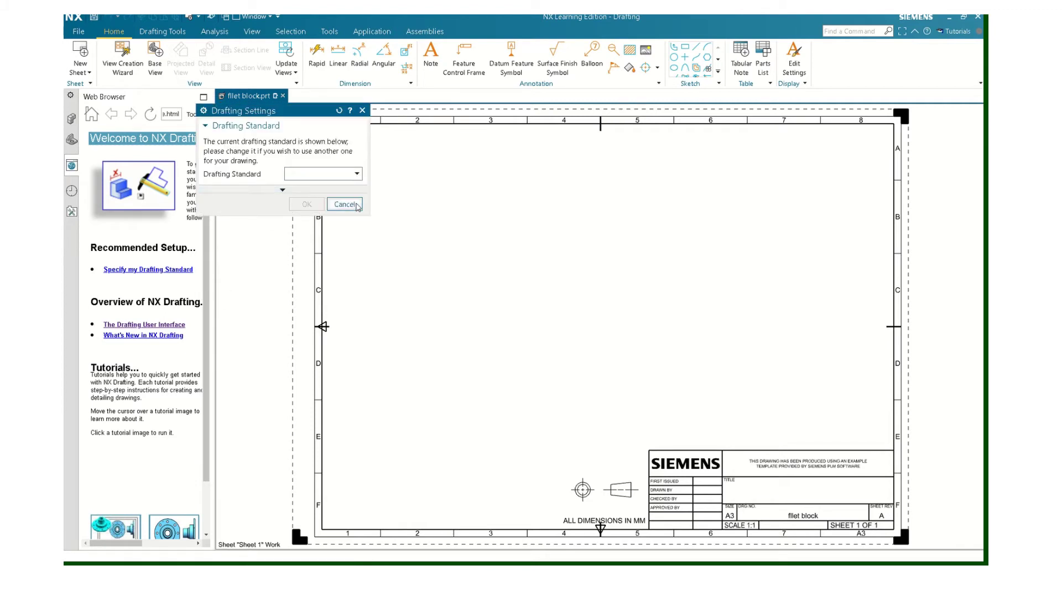
pyautogui.click(344, 204)
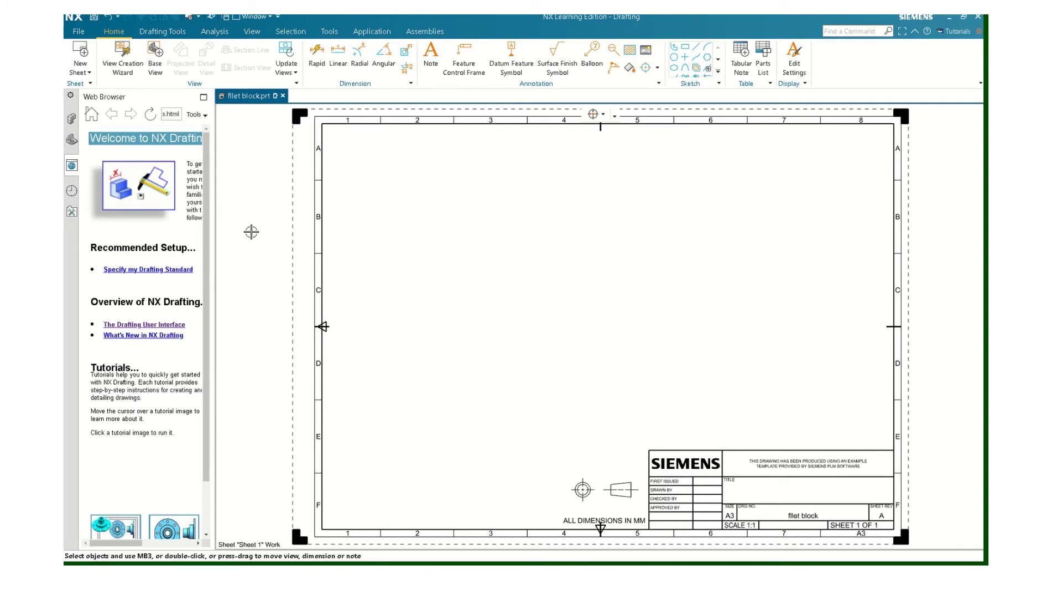